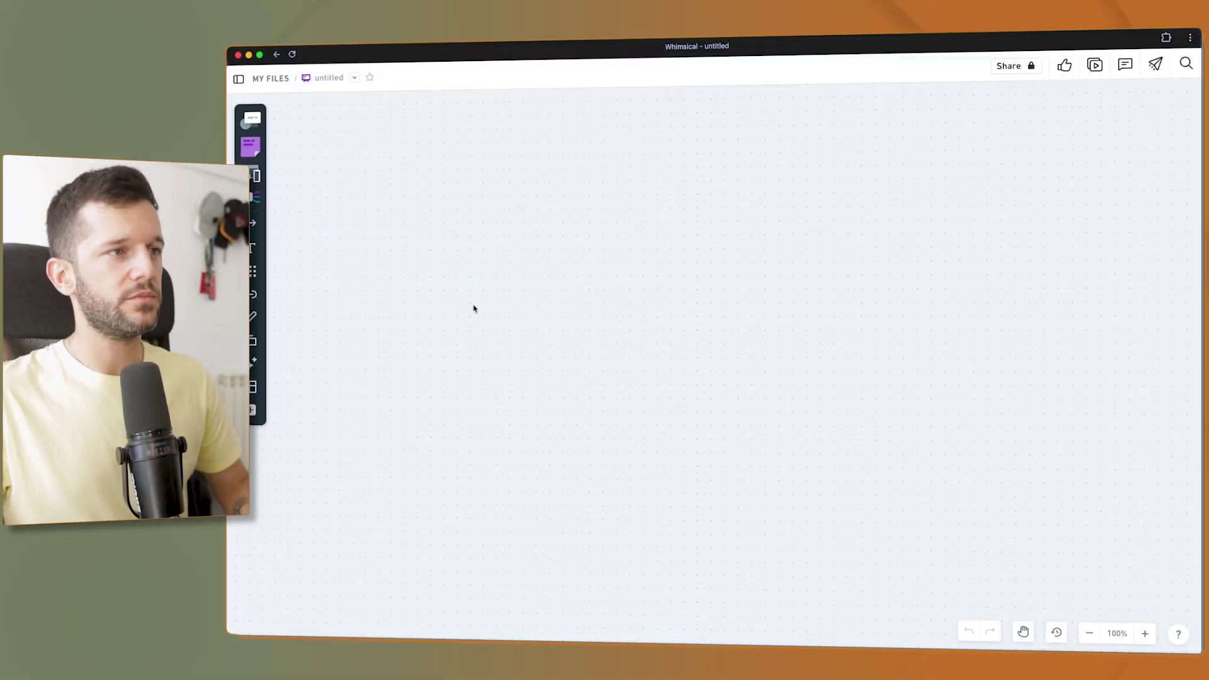
Add a rectangle box labelled 'Generate Idea' to the Whimsical board.
{"action": "key", "text": "r"}
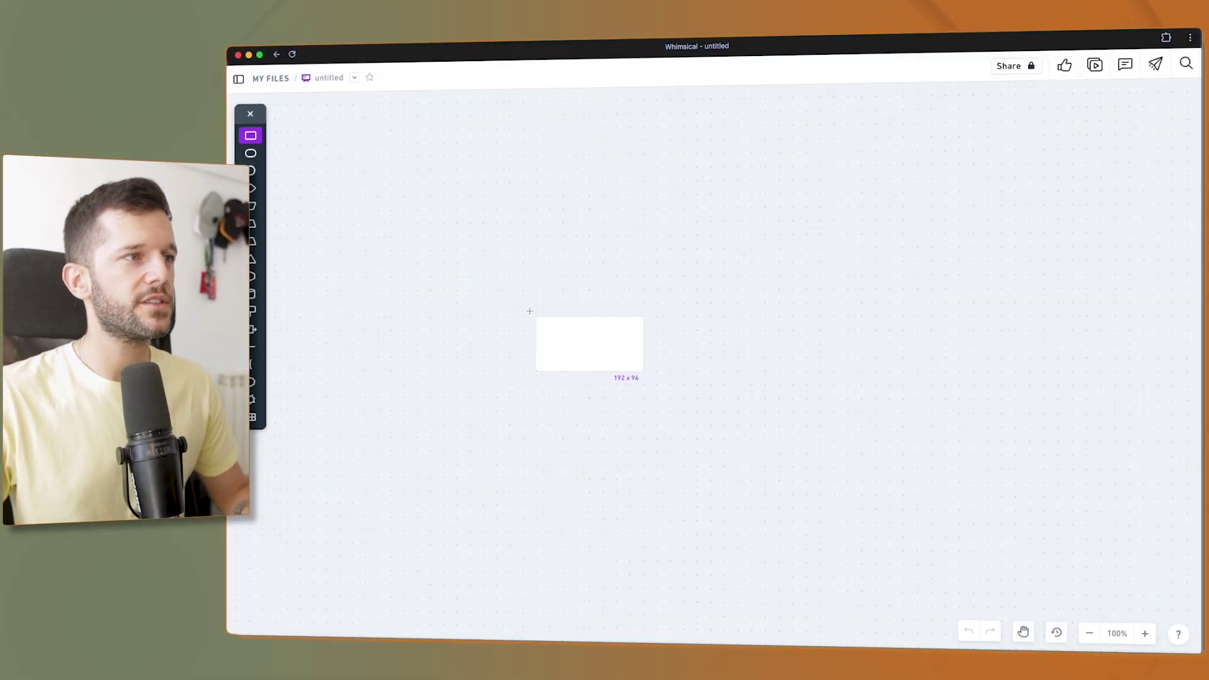
{"action": "left_click", "coordinate": [452, 288]}
{"action": "type", "text": "Generate Idea"}
{"action": "left_click", "coordinate": [550, 394]}
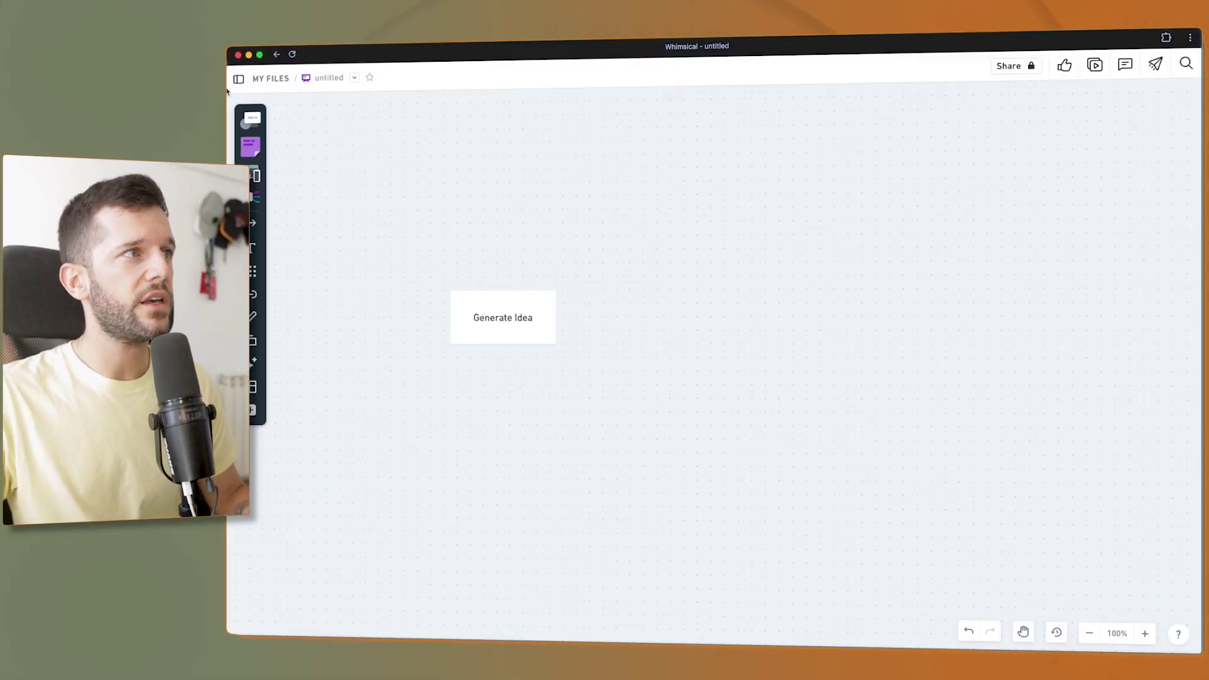
Place a 'Whimsical' text label and move it lower on the board.
{"action": "left_click", "coordinate": [641, 385]}
{"action": "type", "text": "Whimsical"}
{"action": "left_click", "coordinate": [685, 418]}
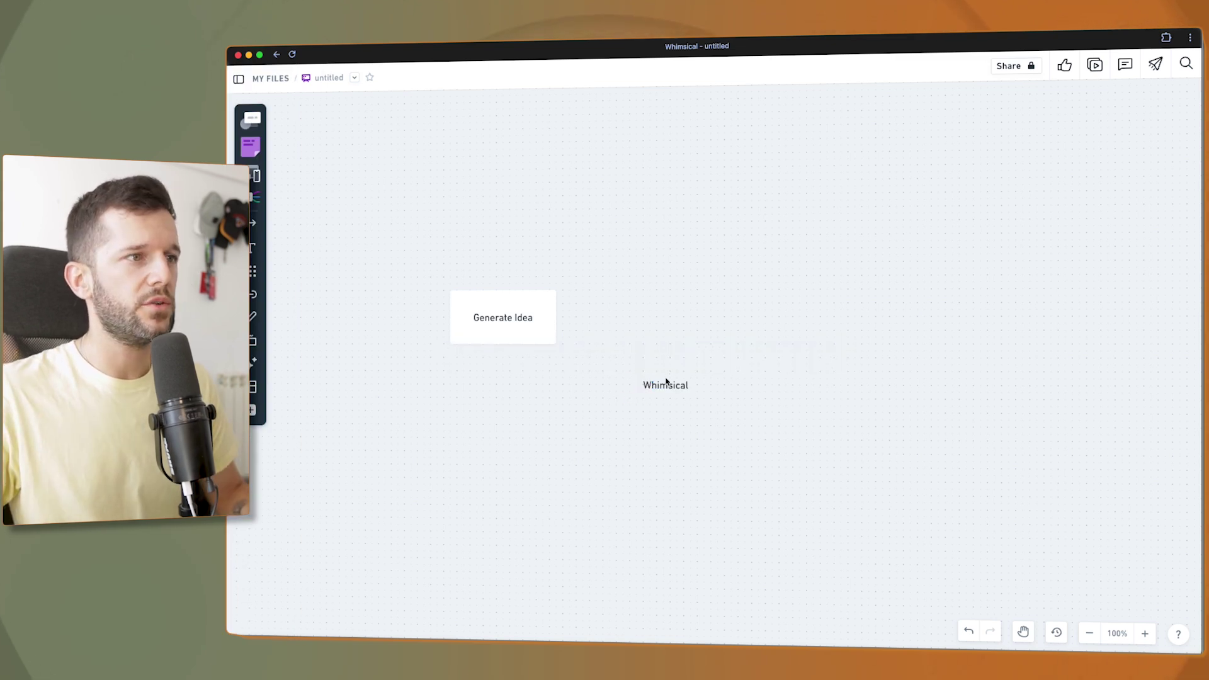
{"action": "left_click_drag", "start_coordinate": [672, 386], "coordinate": [649, 517]}
Add a connected 'Generate Title and Ideate Thumbnail' box after Generate Idea.
{"action": "left_click", "coordinate": [518, 317]}
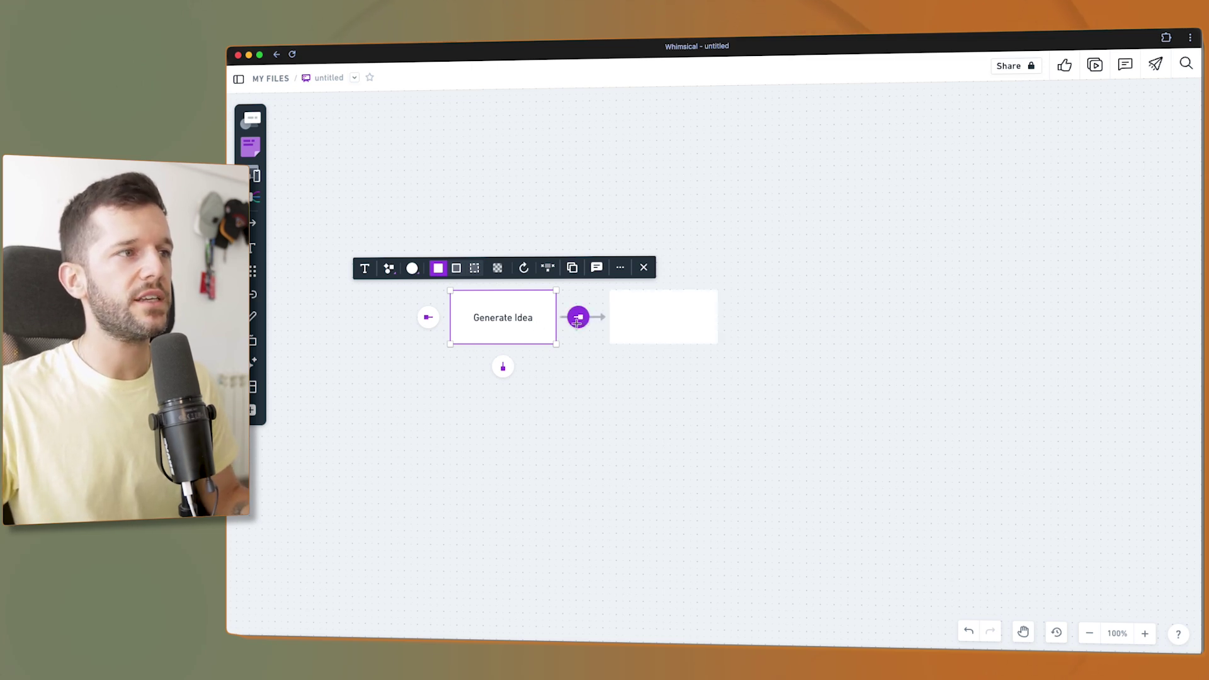
{"action": "left_click", "coordinate": [578, 317]}
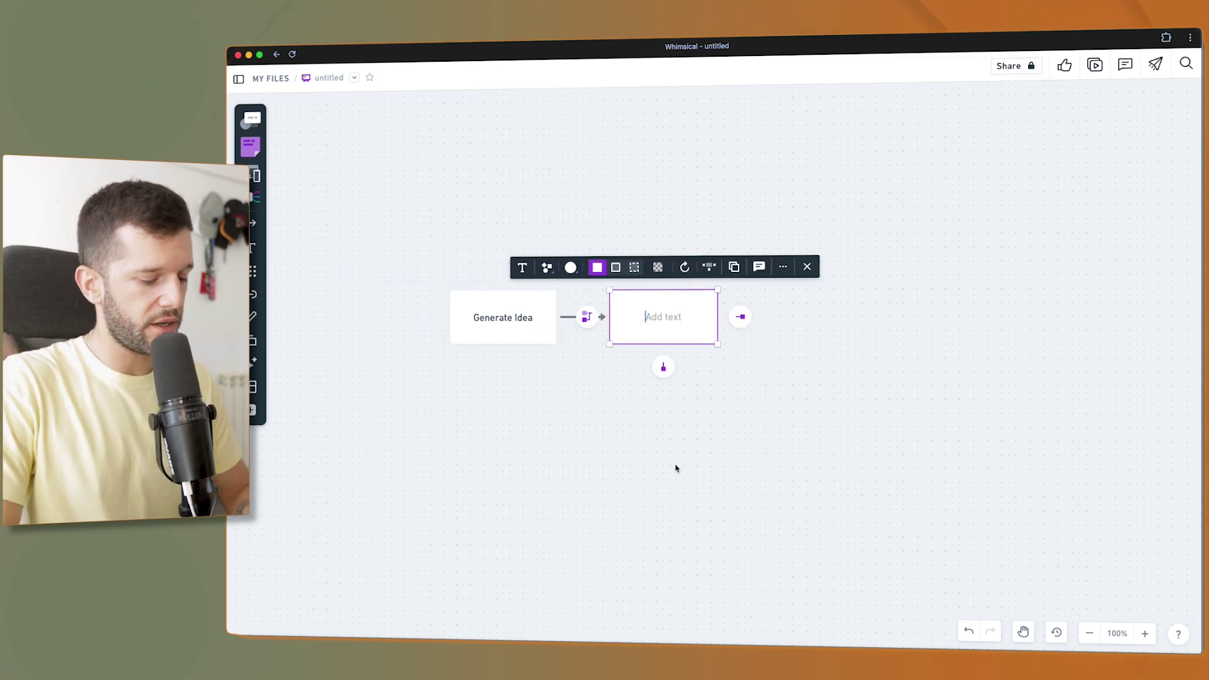
{"action": "type", "text": "Generate Title and Ideate Thumbnail"}
{"action": "left_click", "coordinate": [761, 480]}
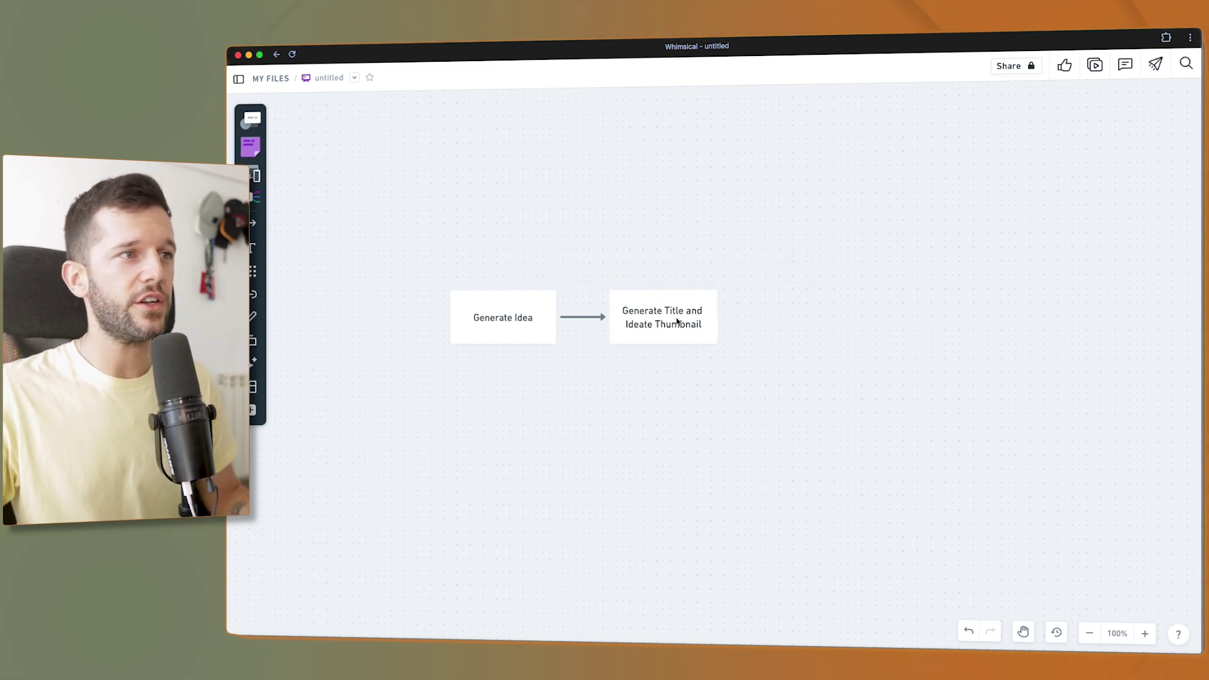
{"action": "left_click", "coordinate": [680, 368]}
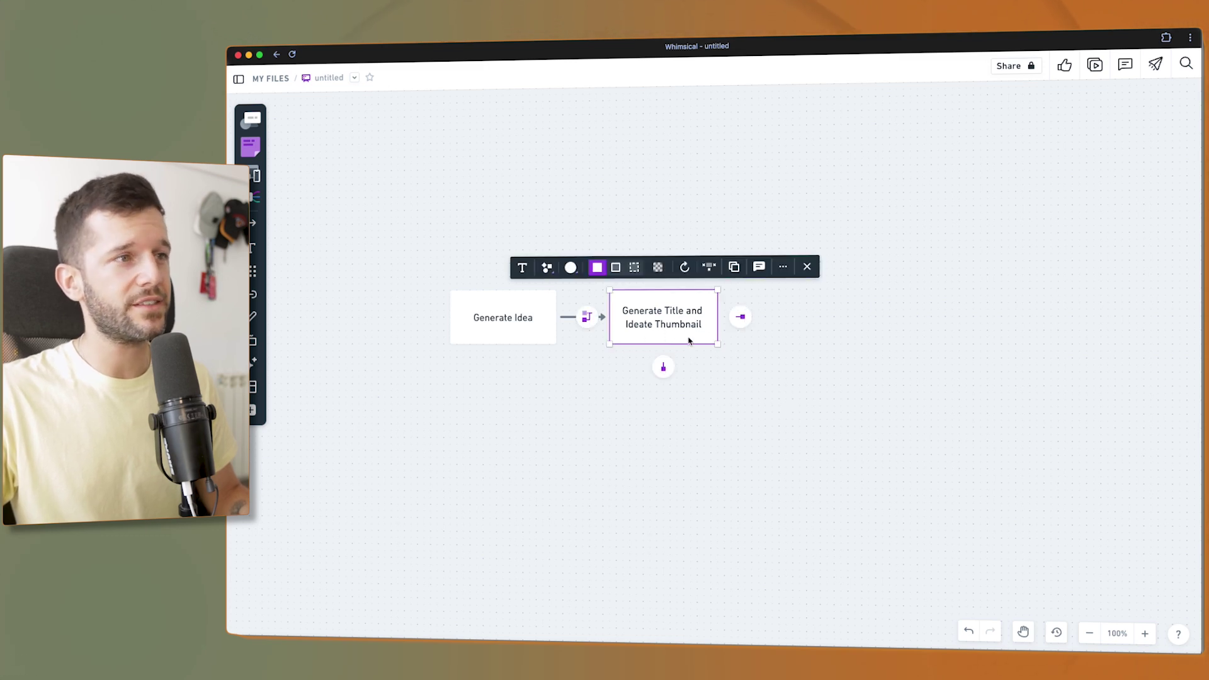
Add connected 'Script Video' and 'Record Video' boxes to the chain.
{"action": "left_click", "coordinate": [742, 317]}
{"action": "type", "text": "Script "}
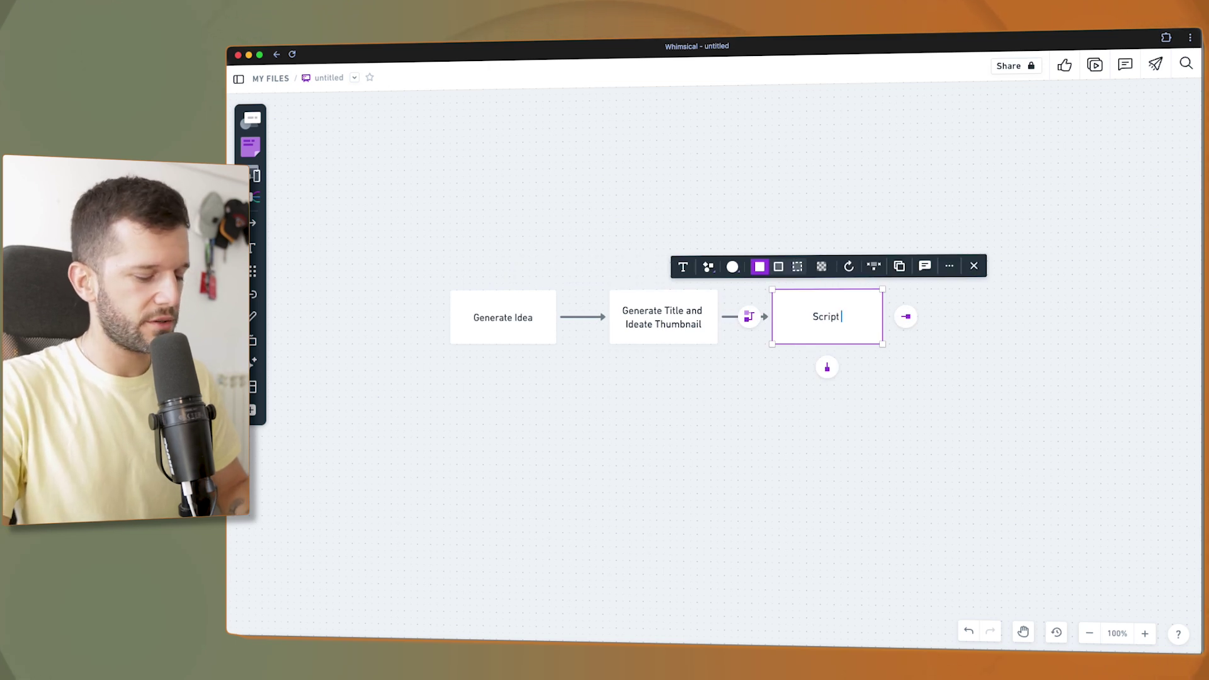
{"action": "type", "text": "Video"}
{"action": "left_click", "coordinate": [1012, 448]}
{"action": "left_click", "coordinate": [842, 313]}
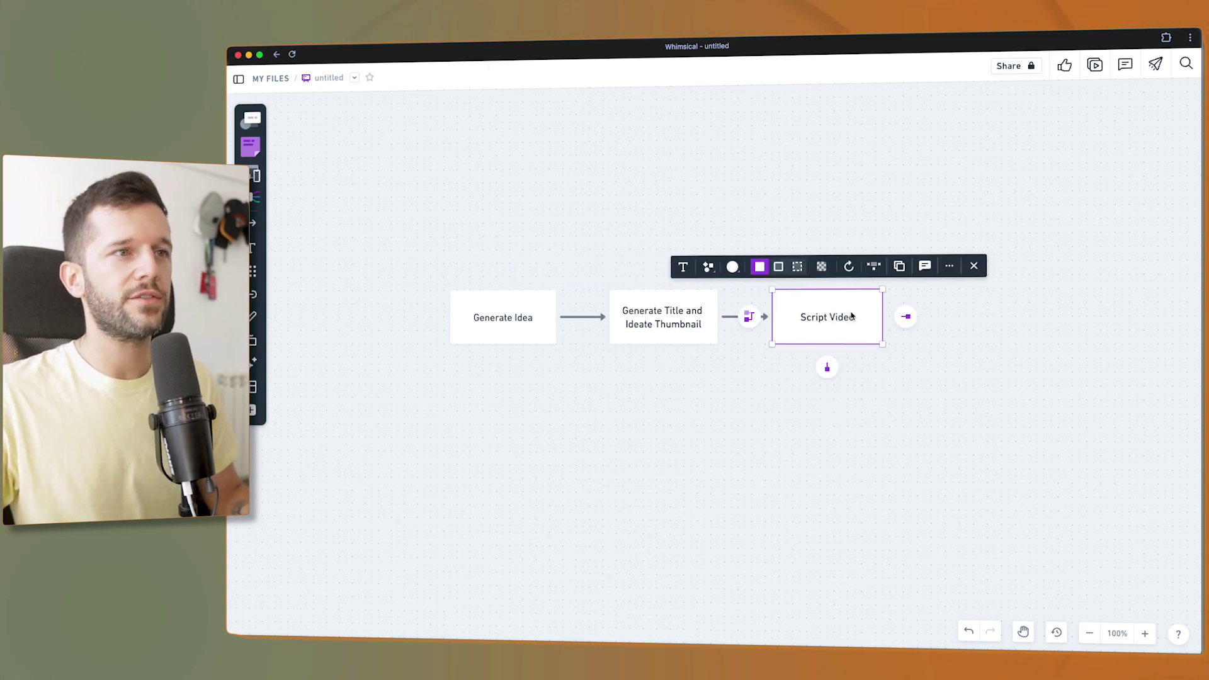
{"action": "left_click", "coordinate": [906, 317]}
{"action": "type", "text": "Record Video"}
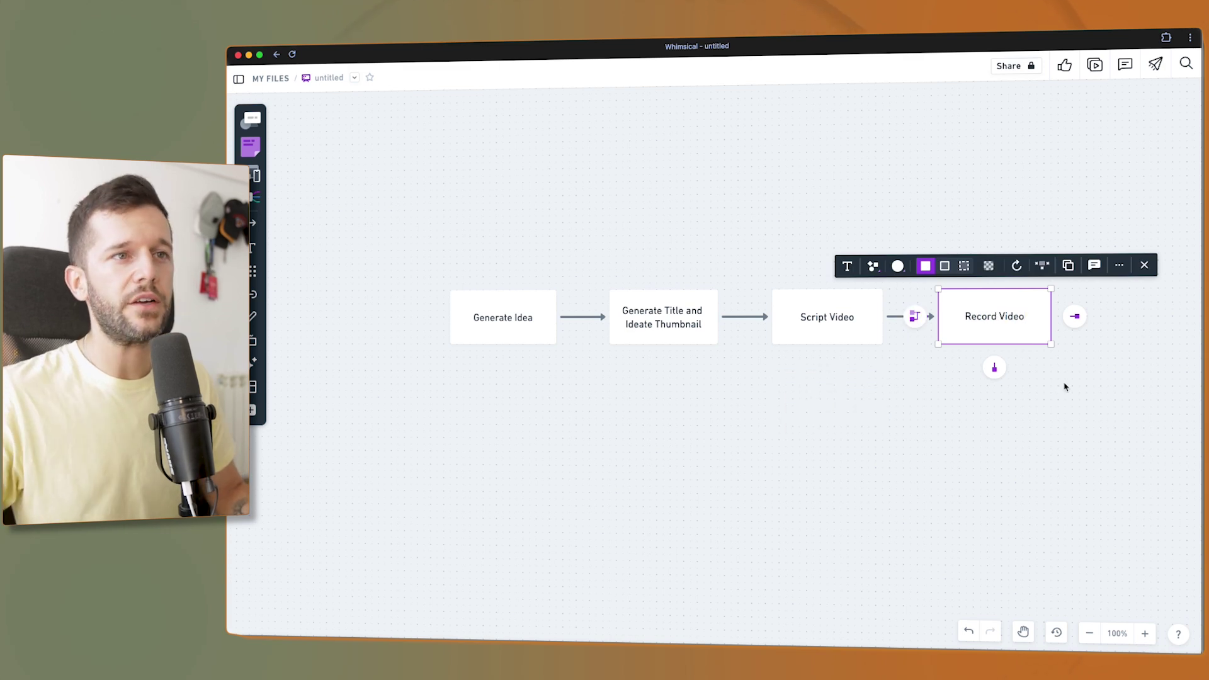
{"action": "left_click", "coordinate": [1093, 402]}
Add a connected 'Send video to editor' box after Record Video.
{"action": "scroll", "coordinate": [1008, 353], "scroll_direction": "right", "scroll_amount": 3}
{"action": "left_click", "coordinate": [901, 308]}
{"action": "left_click", "coordinate": [989, 308]}
{"action": "type", "text": "Se"}
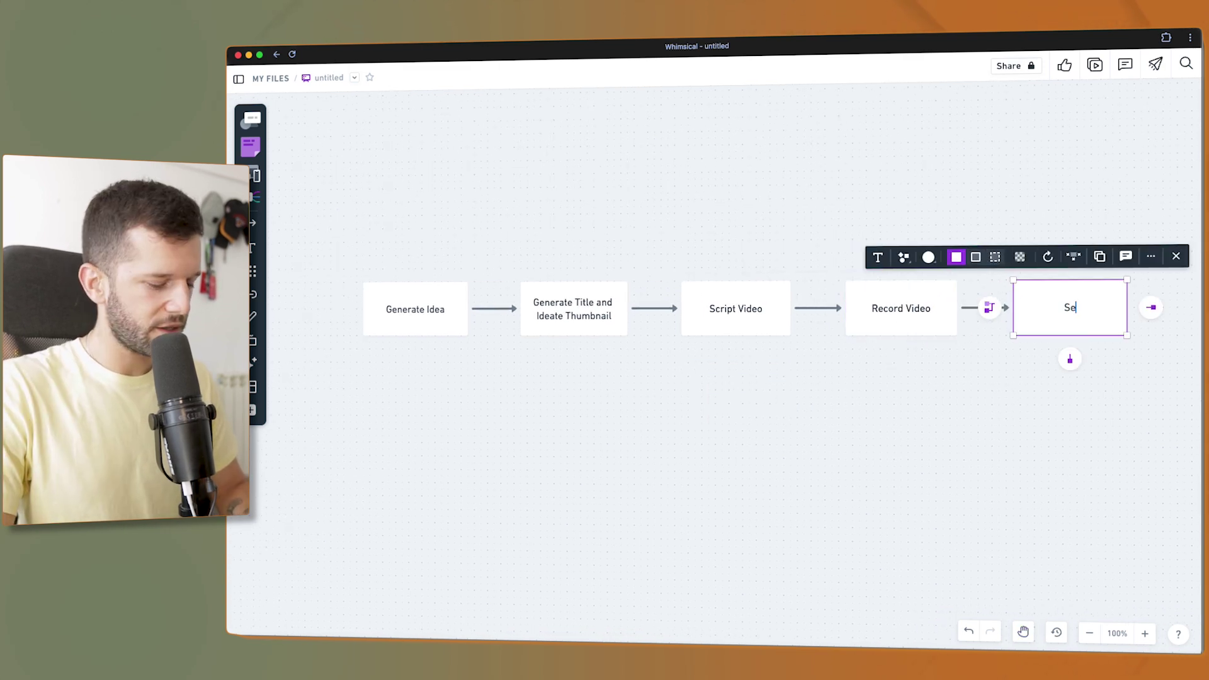
{"action": "type", "text": "nd video to editor"}
{"action": "left_click", "coordinate": [872, 395]}
{"action": "scroll", "coordinate": [872, 394], "scroll_direction": "right", "scroll_amount": 3}
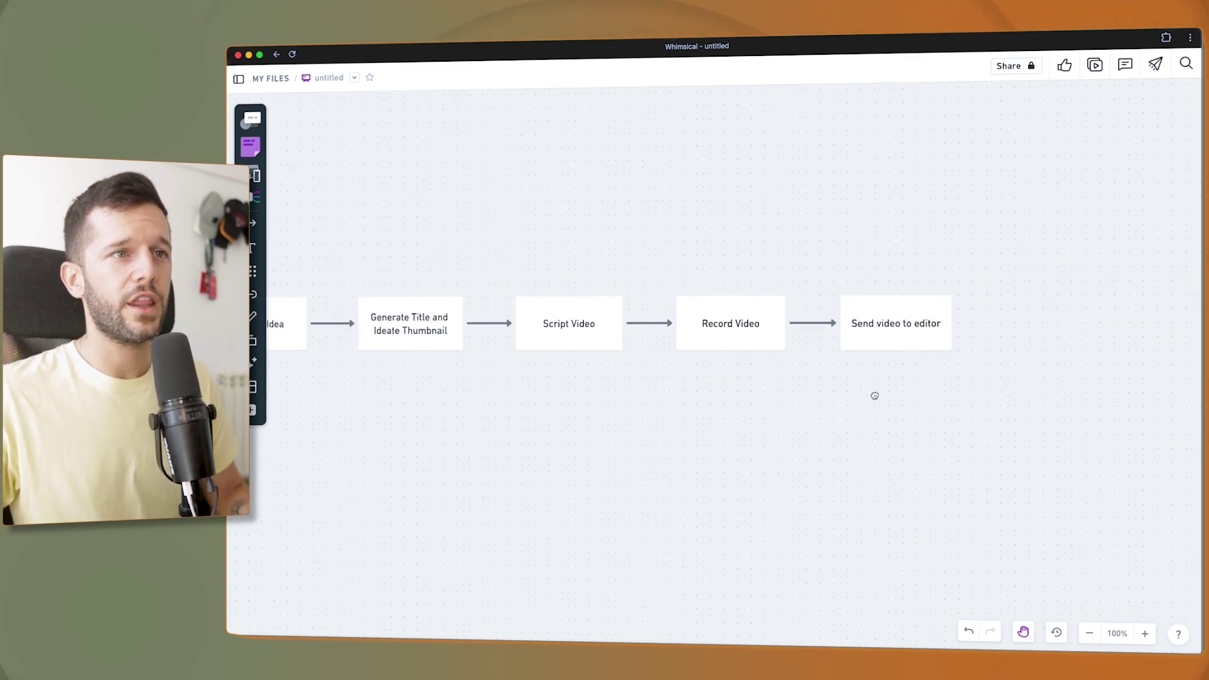
Add a connected 'Editor edits video' box, correcting the label's typo.
{"action": "left_click", "coordinate": [811, 346]}
{"action": "left_click", "coordinate": [893, 325]}
{"action": "type", "text": "Editor"}
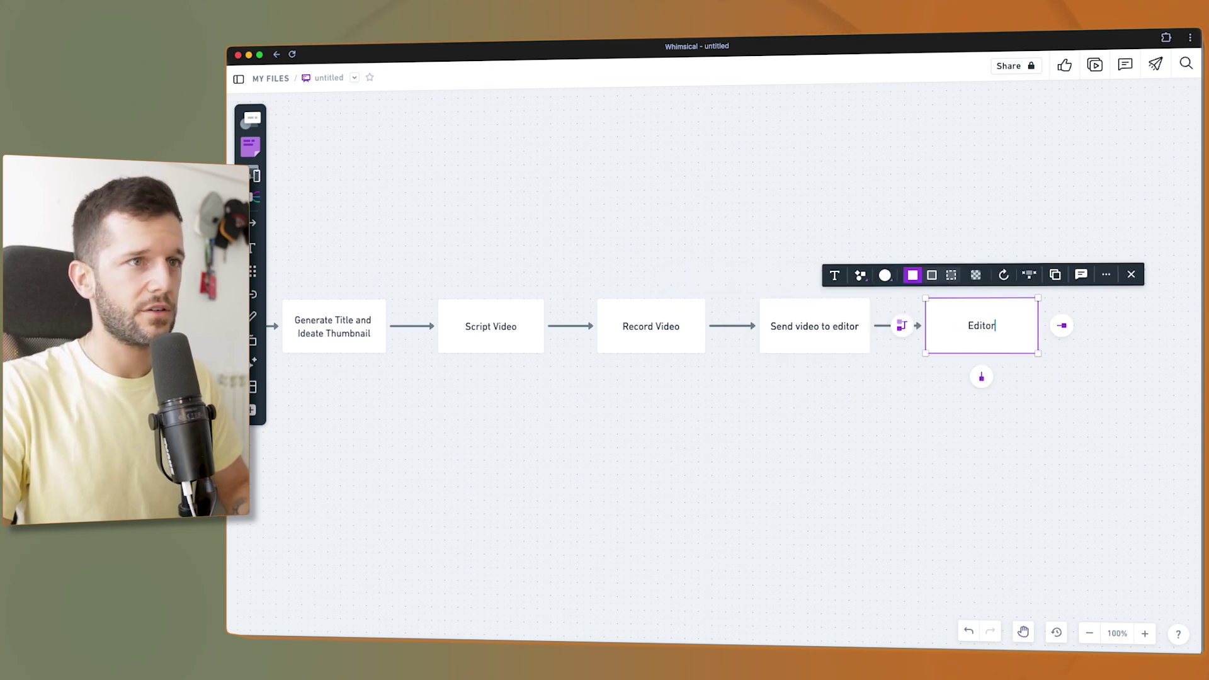
{"action": "type", "text": " edits vidweo"}
{"action": "key", "text": "BackSpace"}
{"action": "key", "text": "BackSpace"}
{"action": "key", "text": "BackSpace"}
{"action": "type", "text": "eo"}
{"action": "scroll", "coordinate": [869, 313], "scroll_direction": "right", "scroll_amount": 3}
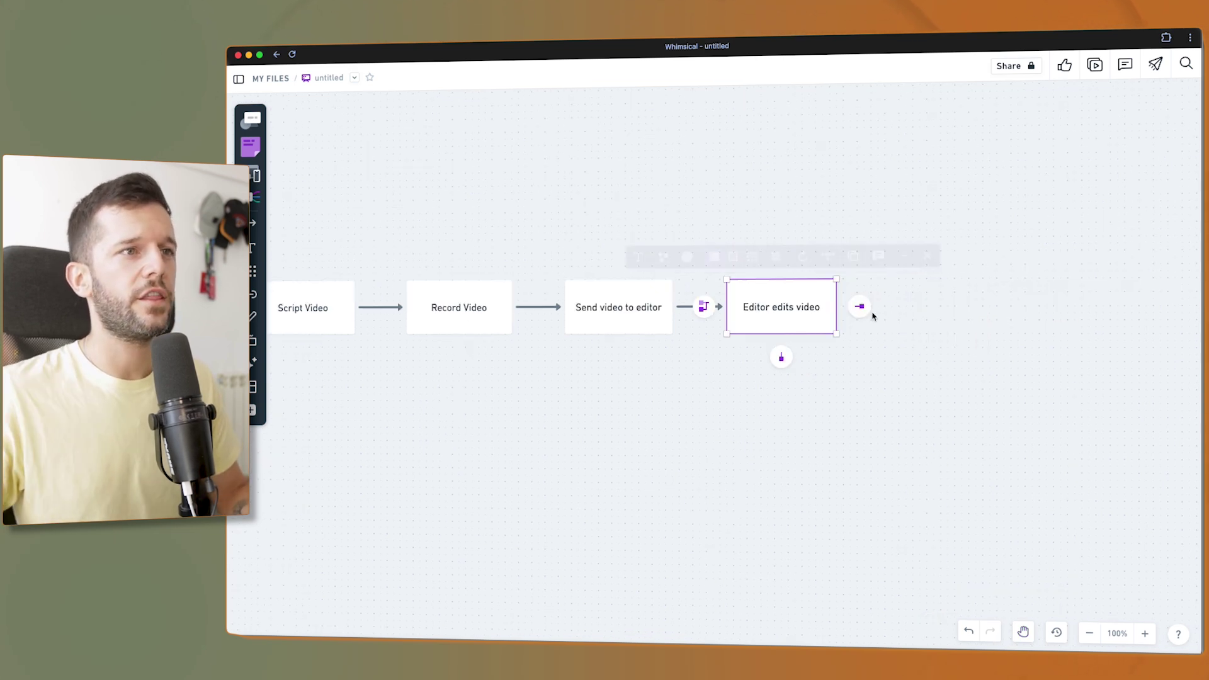
{"action": "left_click", "coordinate": [869, 313]}
{"action": "left_click", "coordinate": [819, 308]}
Add 'Editor uploads vid to Frame.io for review' and 'Daniel reviews video and gives feedback' boxes.
{"action": "left_click", "coordinate": [859, 306]}
{"action": "type", "text": "Editor uploads vid to Frame"}
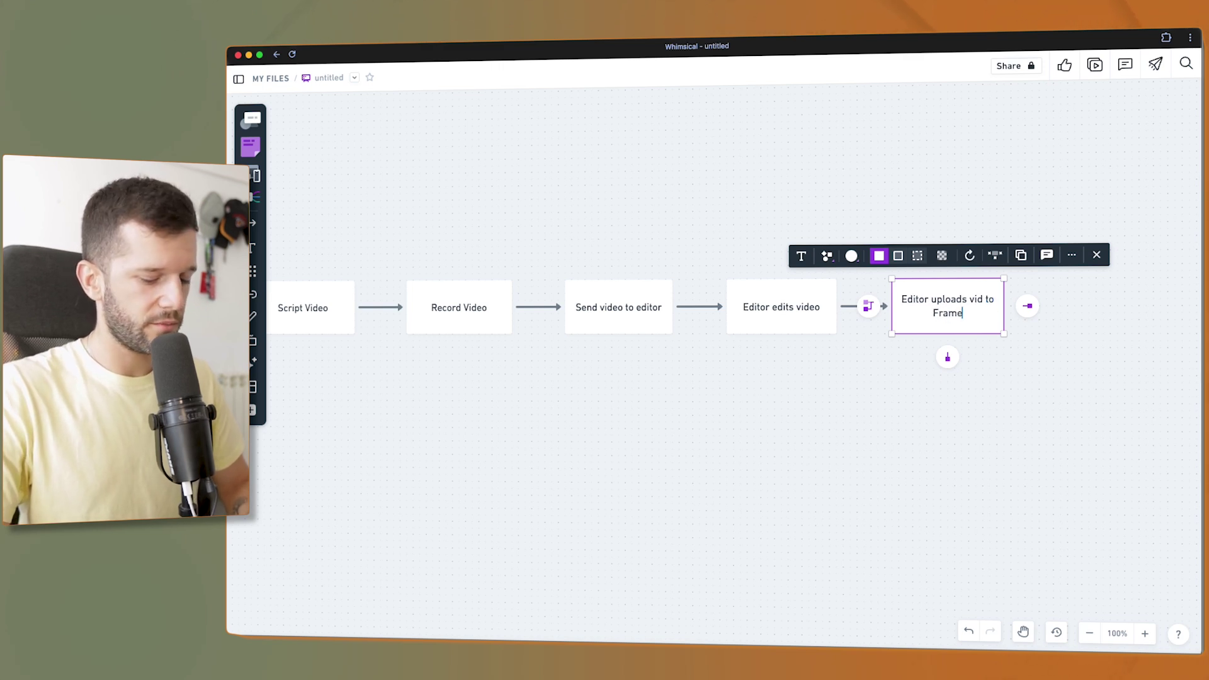
{"action": "type", "text": ".io for review"}
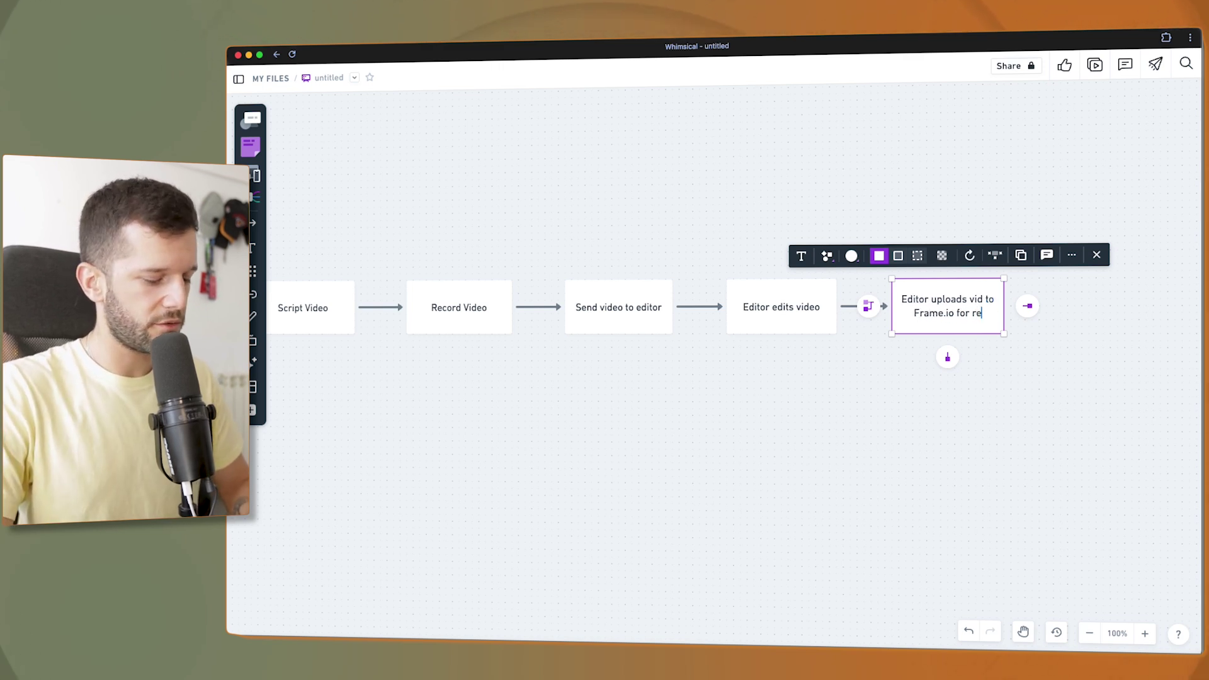
{"action": "left_click", "coordinate": [1027, 306]}
{"action": "type", "text": "Daniel reviews video and gives feedback"}
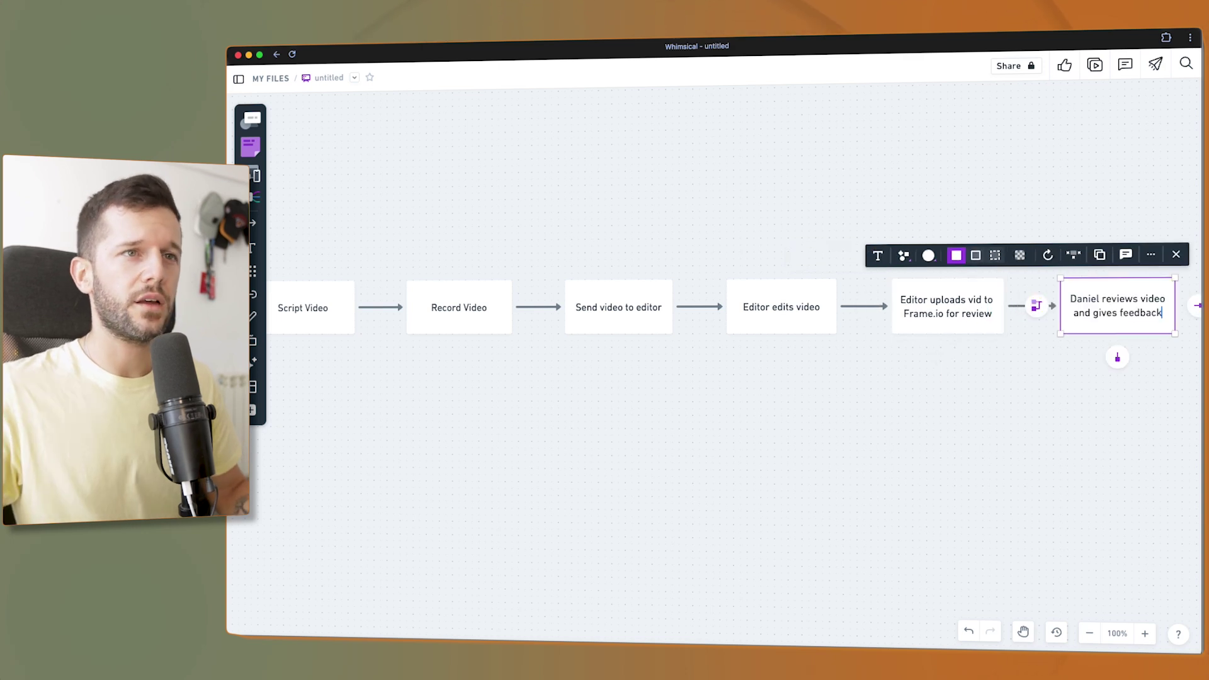
{"action": "left_click", "coordinate": [1004, 422]}
{"action": "scroll", "coordinate": [971, 423], "scroll_direction": "right", "scroll_amount": 3}
Draw a loop connector from the review step back to Editor edits video.
{"action": "key", "text": "c"}
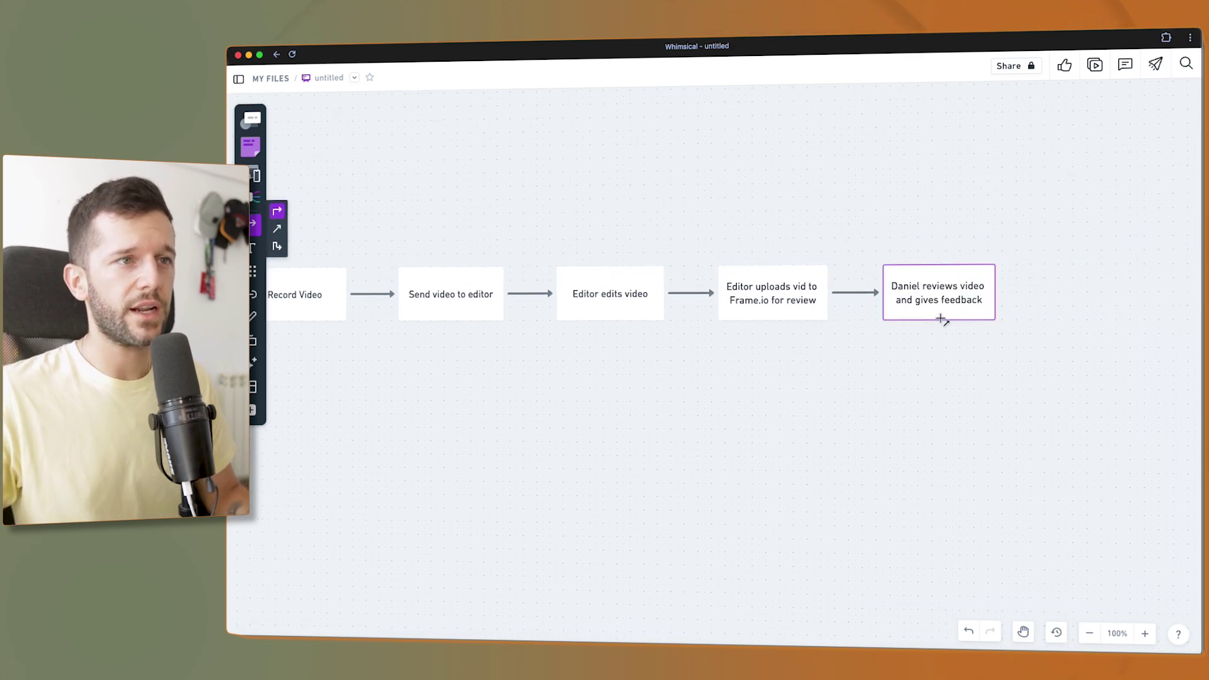
{"action": "left_click_drag", "start_coordinate": [942, 319], "coordinate": [611, 318]}
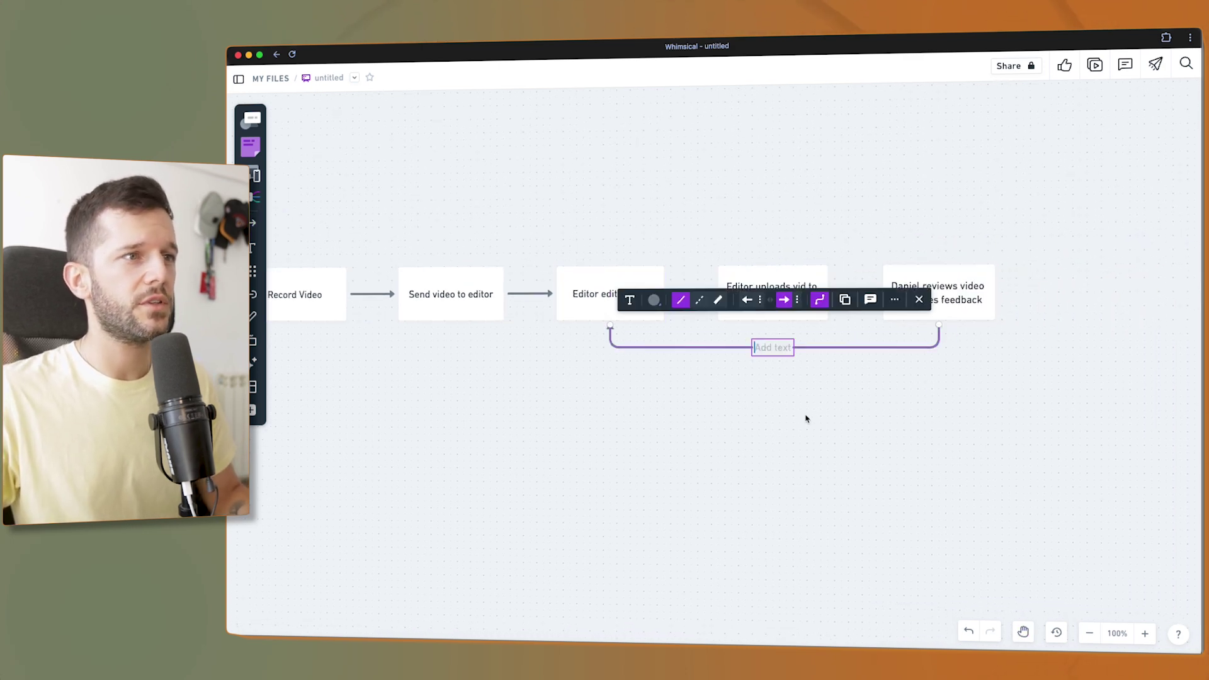
{"action": "left_click", "coordinate": [910, 411]}
Add a final 'Editor upload video to YouTube' box and zoom to fit the flowchart.
{"action": "scroll", "coordinate": [910, 411], "scroll_direction": "right", "scroll_amount": 4}
{"action": "left_click", "coordinate": [724, 296]}
{"action": "left_click", "coordinate": [781, 282]}
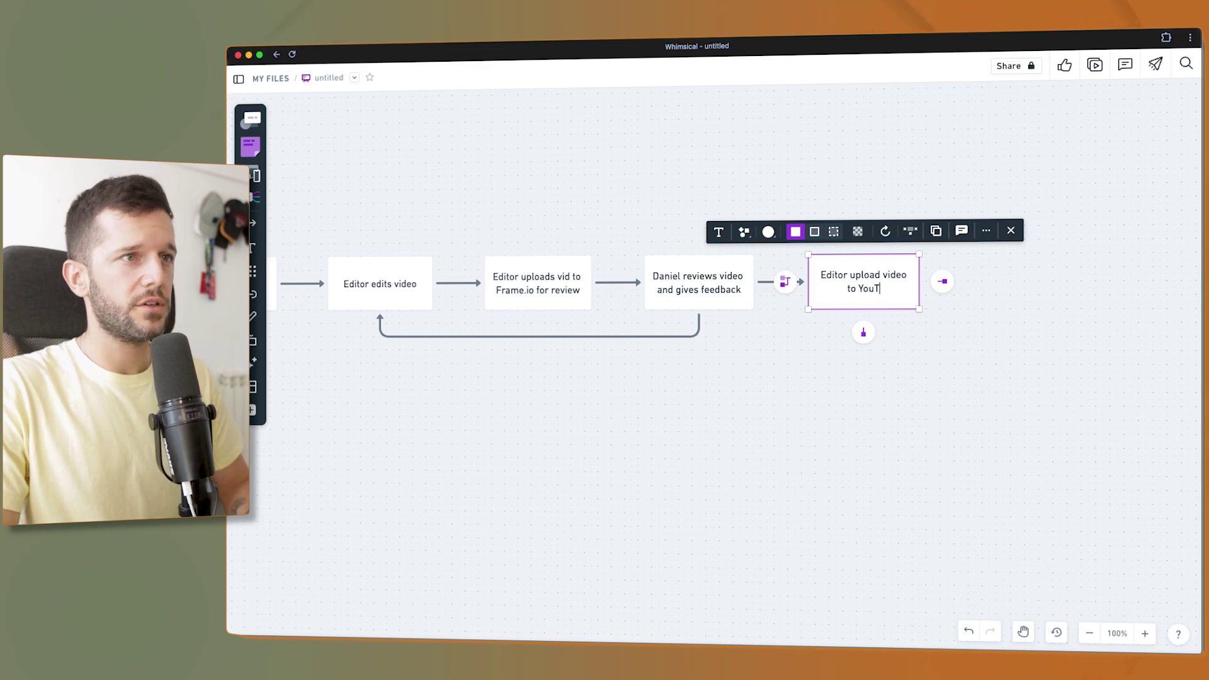
{"action": "left_click", "coordinate": [863, 370]}
{"action": "left_click", "coordinate": [896, 297]}
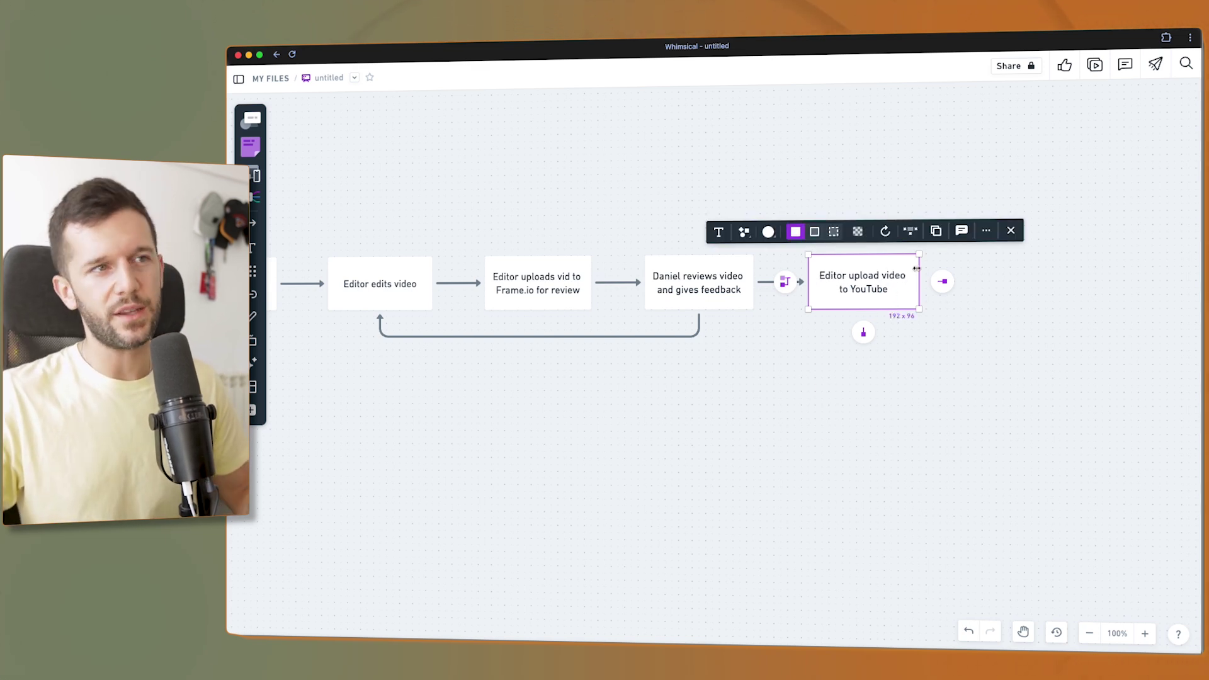
{"action": "left_click", "coordinate": [964, 423]}
{"action": "key", "text": "shift+1"}
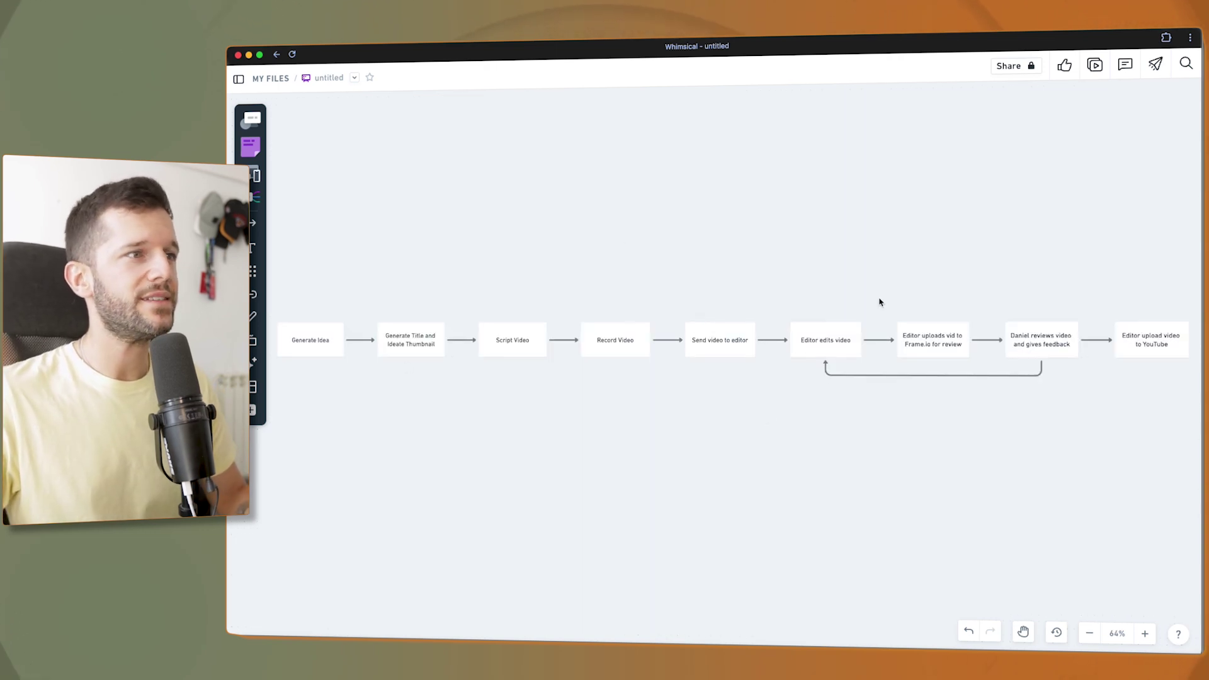
{"action": "left_click_drag", "start_coordinate": [306, 293], "coordinate": [1171, 415]}
{"action": "left_click", "coordinate": [655, 485]}
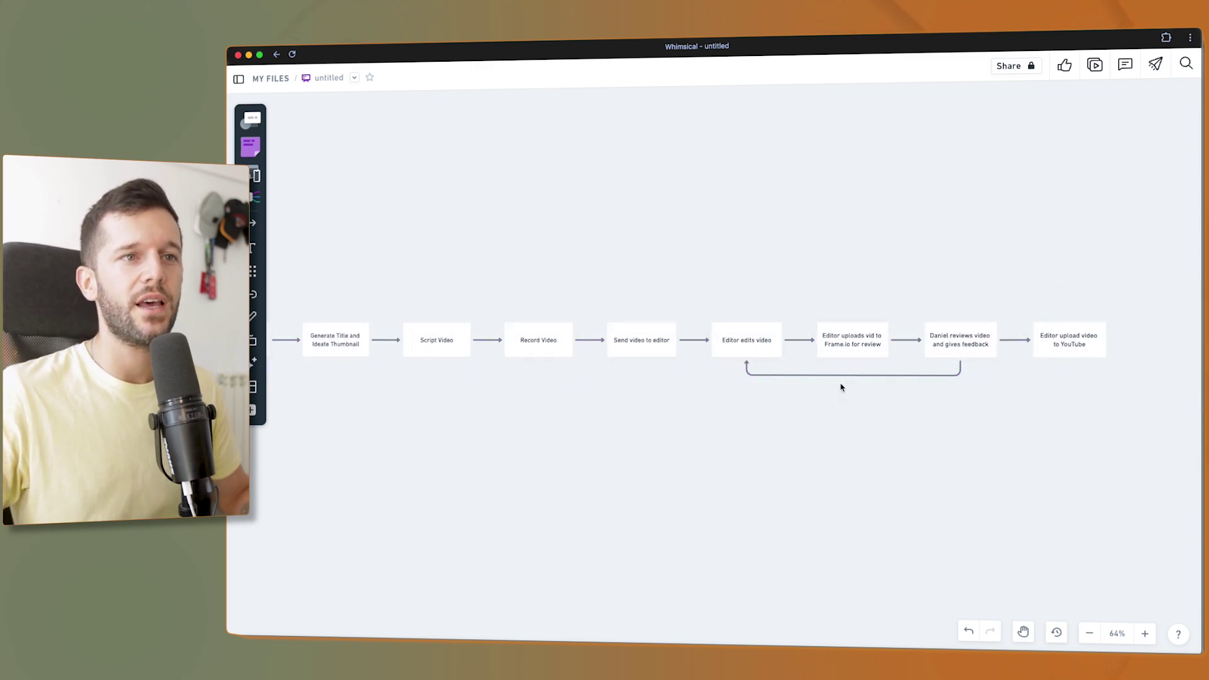
{"action": "scroll", "coordinate": [841, 387], "scroll_direction": "left", "scroll_amount": 3}
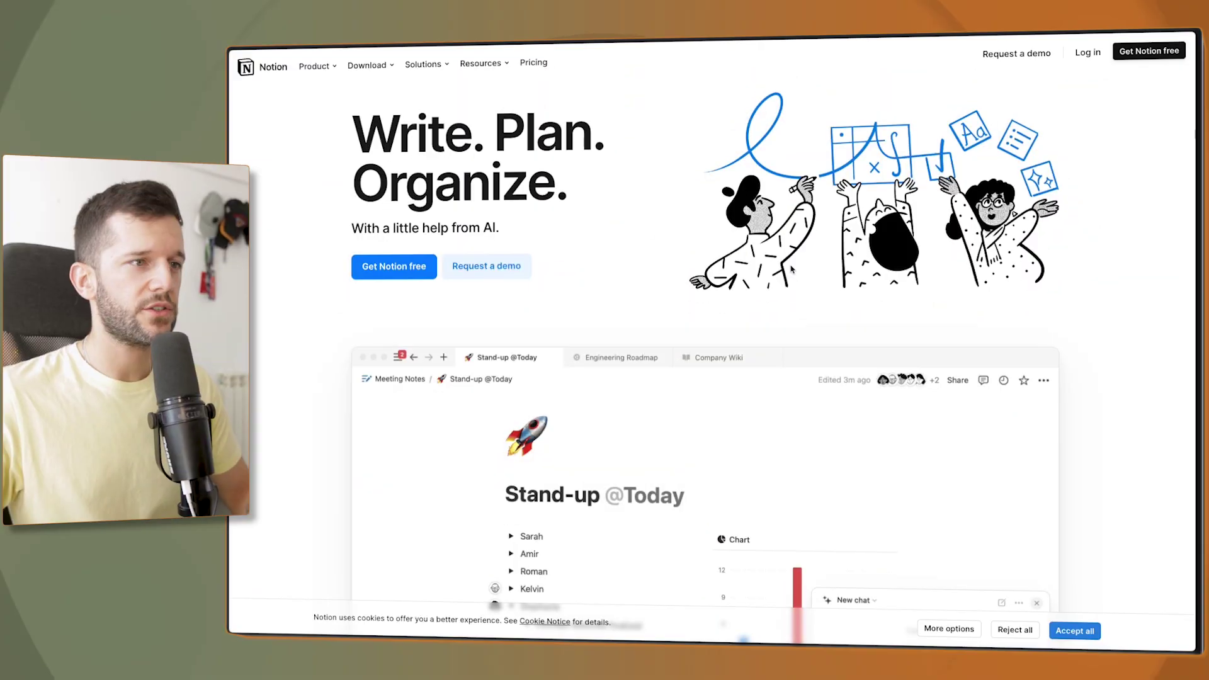
Scroll down the Notion homepage to the YouTube content board.
{"action": "scroll", "coordinate": [792, 268], "scroll_direction": "down", "scroll_amount": 5}
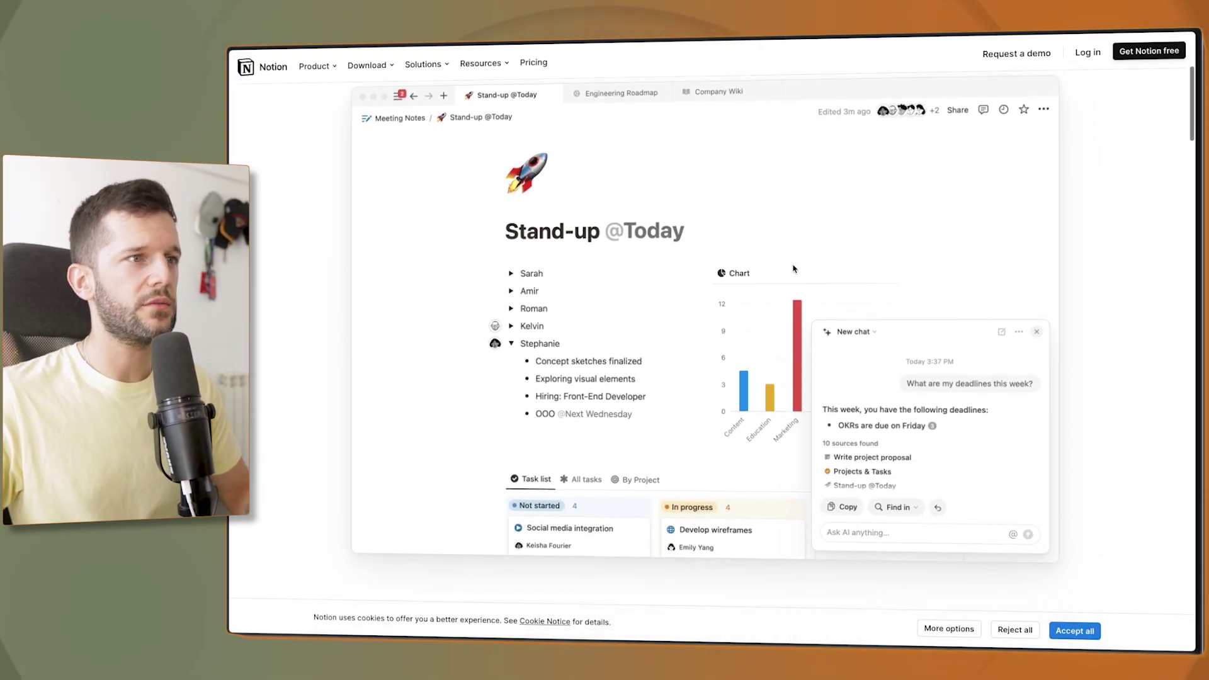
{"action": "scroll", "coordinate": [794, 268], "scroll_direction": "down", "scroll_amount": 10}
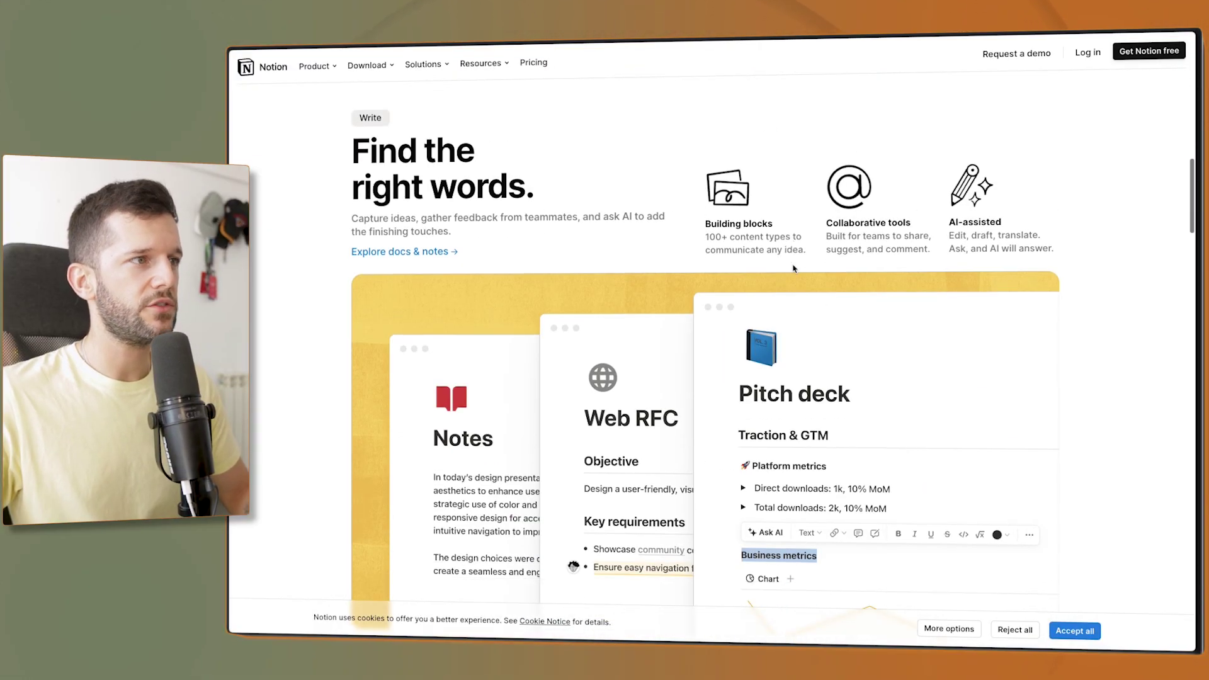
{"action": "scroll", "coordinate": [793, 270], "scroll_direction": "down", "scroll_amount": 8}
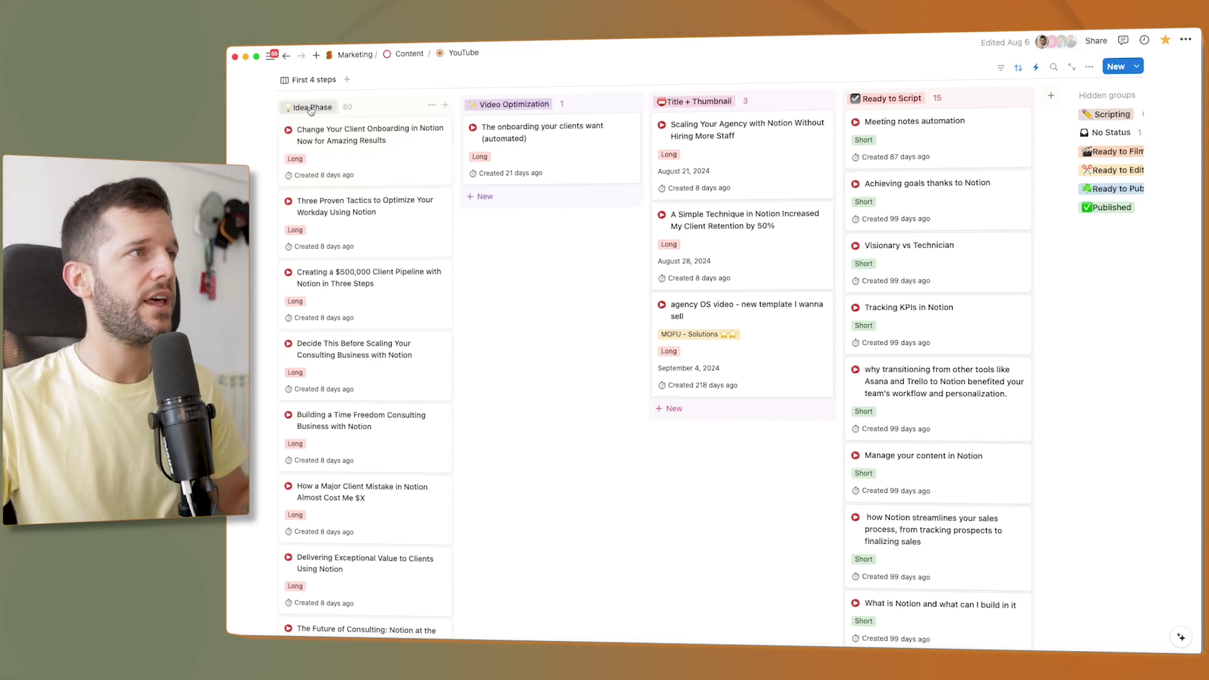
Open the first Idea Phase video, keep its Status at Idea Phase, and close it.
{"action": "left_click", "coordinate": [343, 132]}
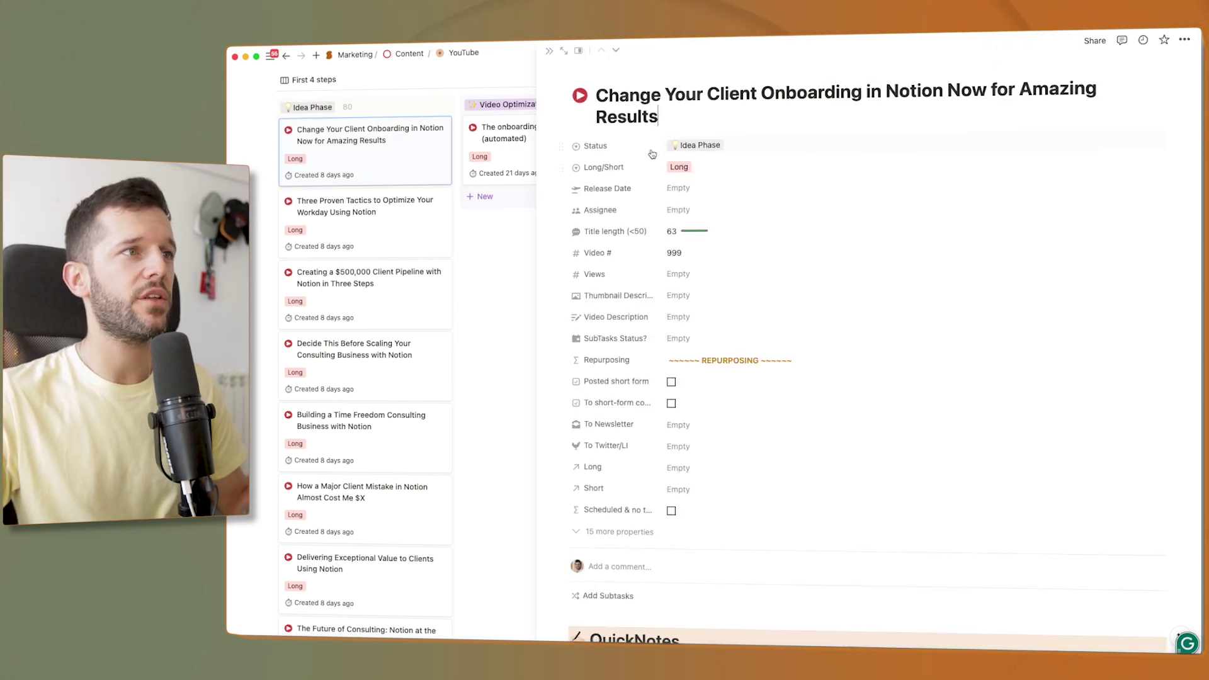
{"action": "left_click", "coordinate": [737, 145]}
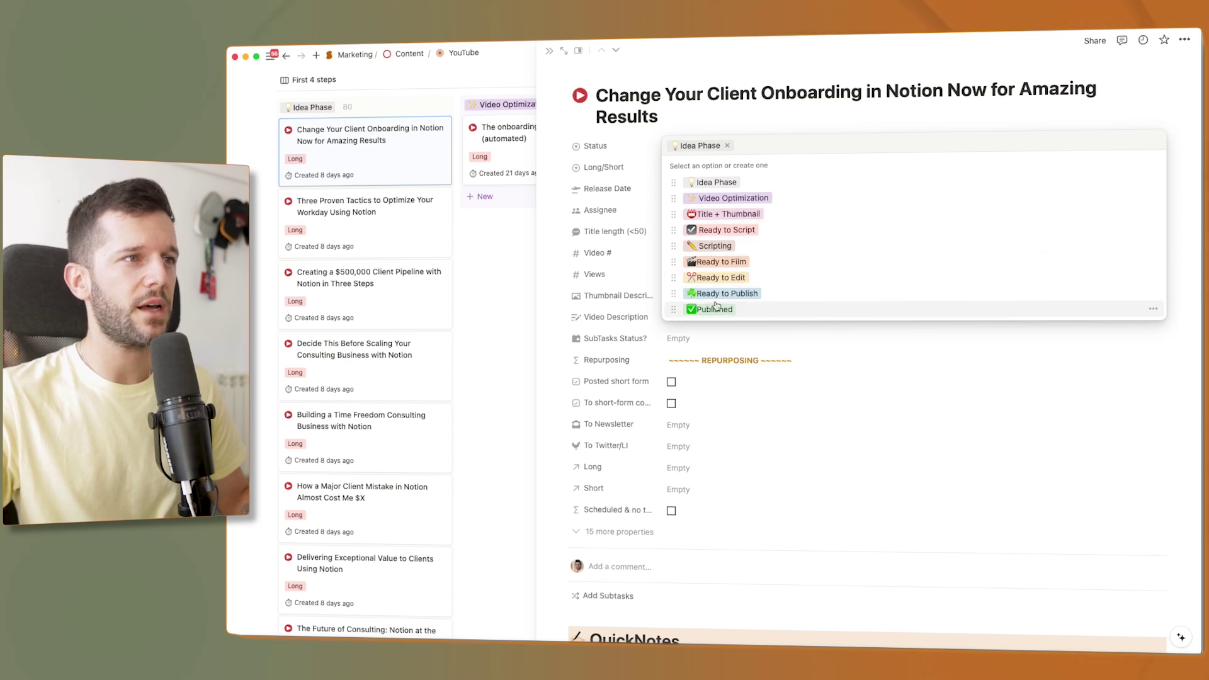
{"action": "key", "text": "Escape"}
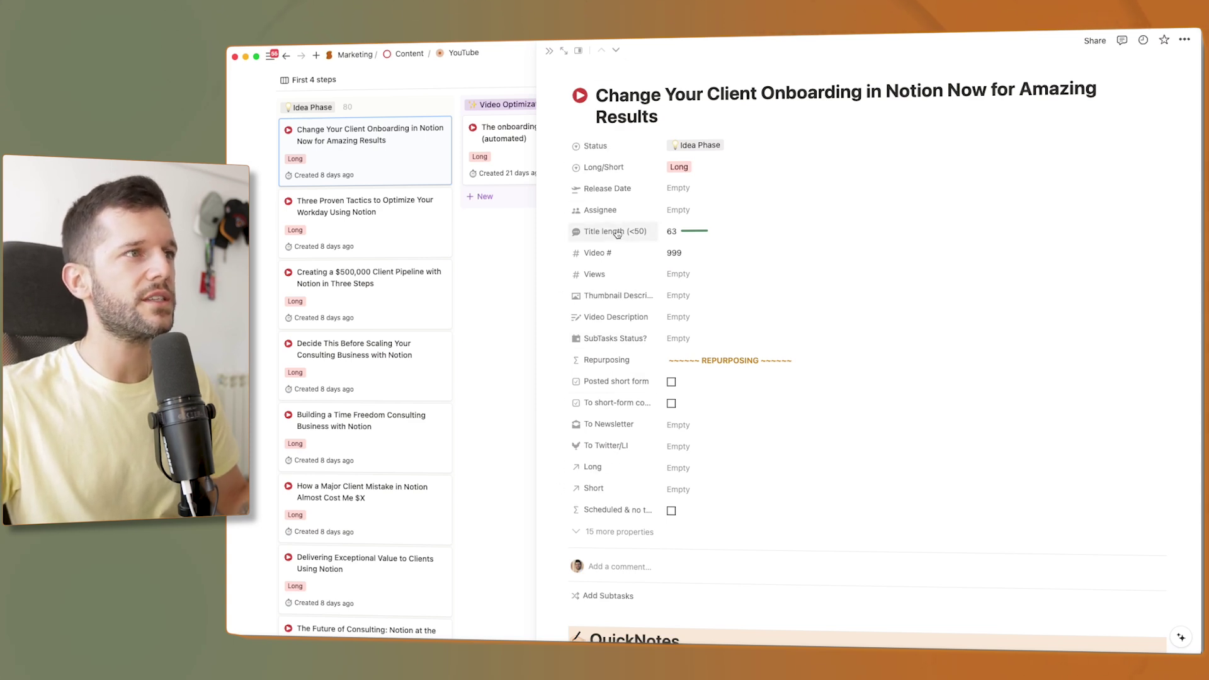
{"action": "left_click", "coordinate": [550, 56]}
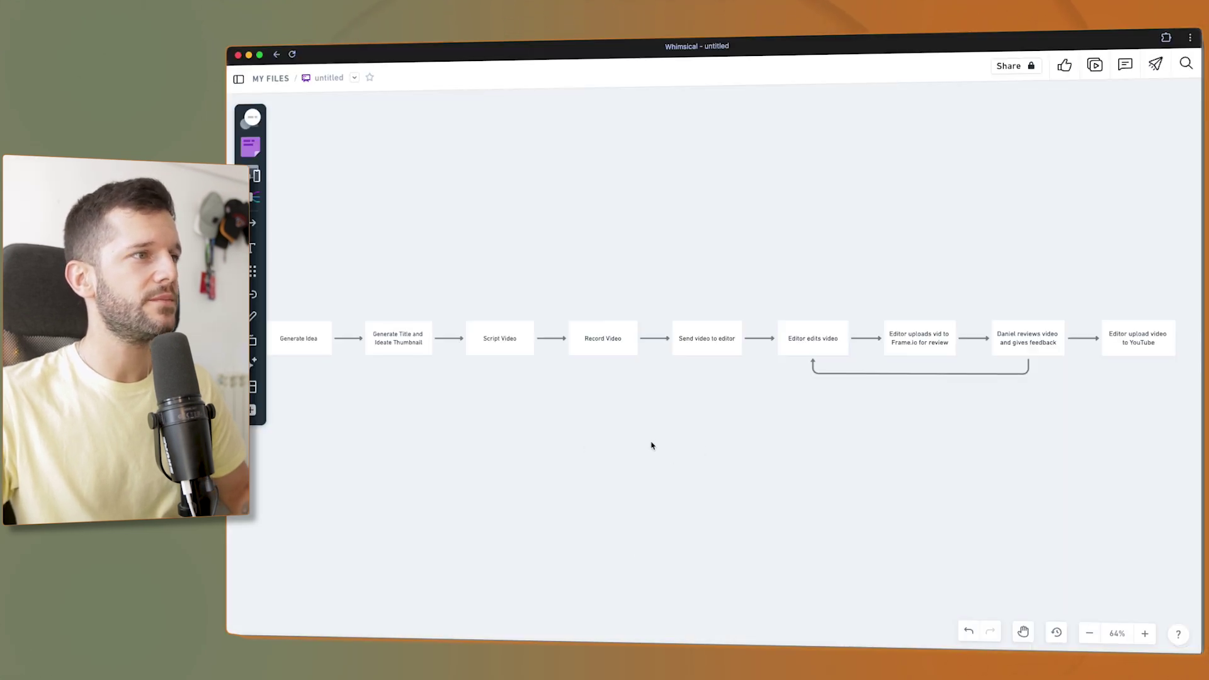
Shift Script Video and later steps right and delete the Generate Title–Script Video arrow.
{"action": "scroll", "coordinate": [652, 446], "scroll_direction": "left", "scroll_amount": 5}
{"action": "scroll", "coordinate": [710, 415], "scroll_direction": "right", "scroll_amount": 2}
{"action": "left_click_drag", "start_coordinate": [615, 337], "coordinate": [540, 337]}
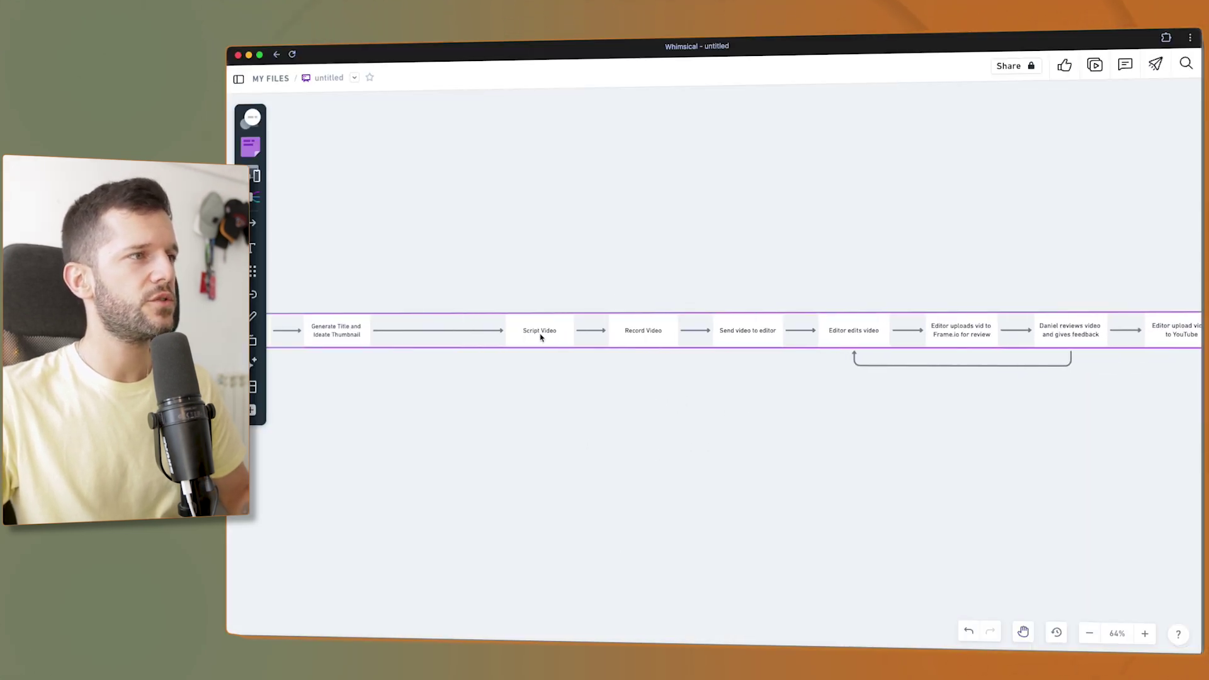
{"action": "left_click", "coordinate": [415, 328]}
{"action": "key", "text": "Delete"}
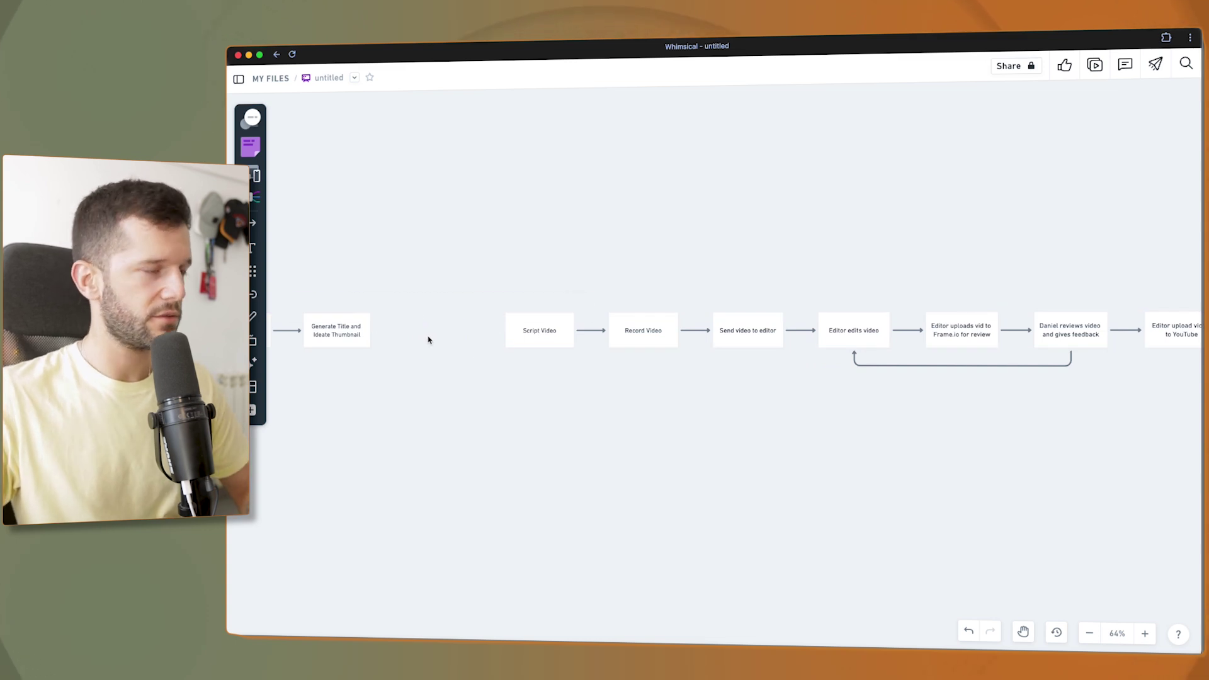
Add a 'Schedule video release date' box in the gap.
{"action": "key", "text": "r"}
{"action": "left_click", "coordinate": [398, 311]}
{"action": "type", "text": "Schedule video release date"}
{"action": "left_click", "coordinate": [444, 395]}
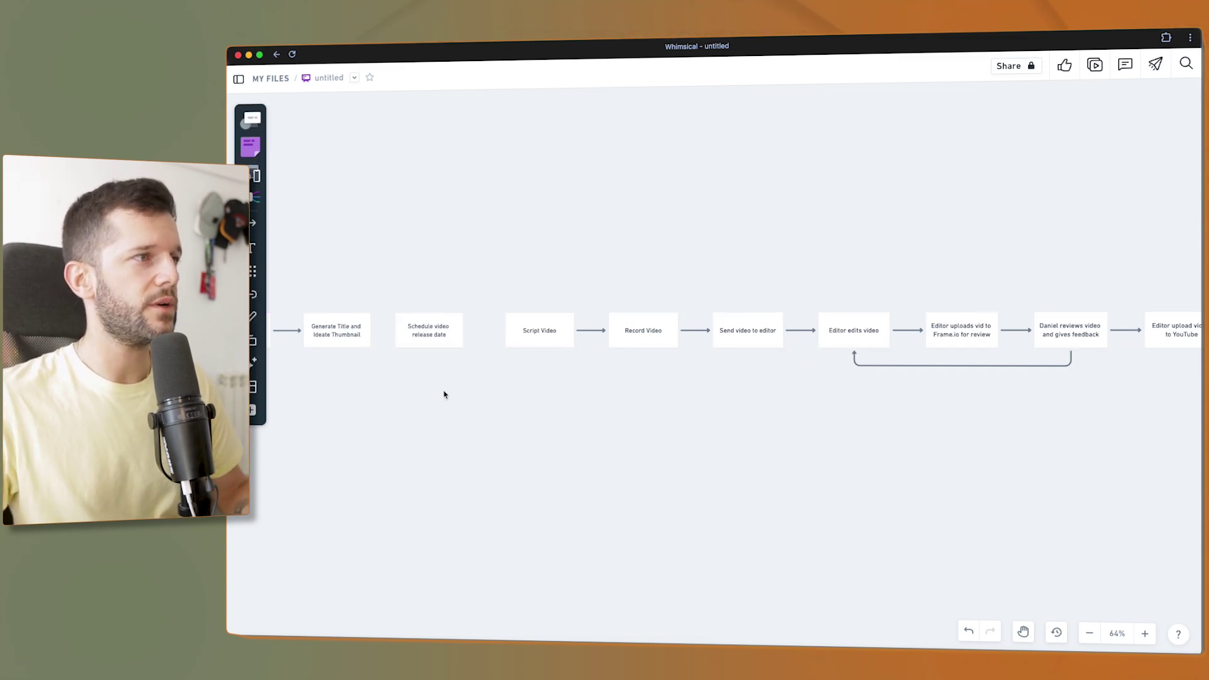
{"action": "scroll", "coordinate": [532, 397], "scroll_direction": "left", "scroll_amount": 3}
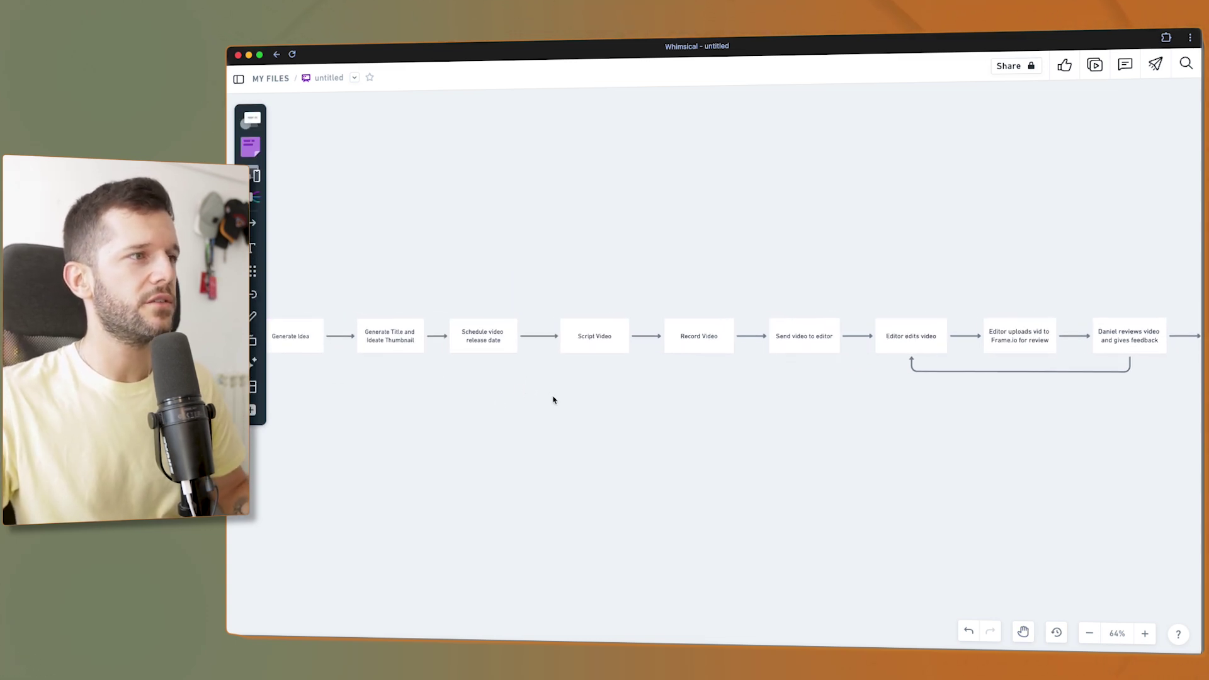
{"action": "key", "text": "super+Tab"}
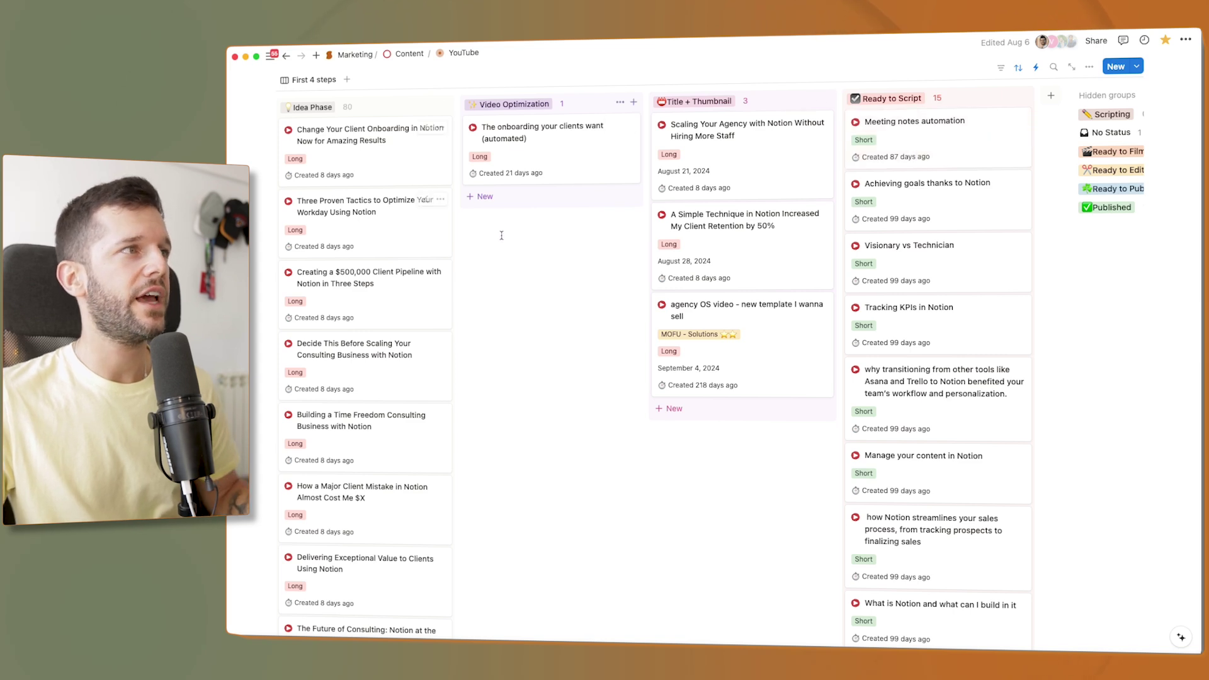
Drag 'How I handle client comms in Notion+Slack' onto August 30, undo it, then scroll to the board.
{"action": "scroll", "coordinate": [490, 233], "scroll_direction": "up", "scroll_amount": 1}
{"action": "scroll", "coordinate": [489, 236], "scroll_direction": "down", "scroll_amount": 1}
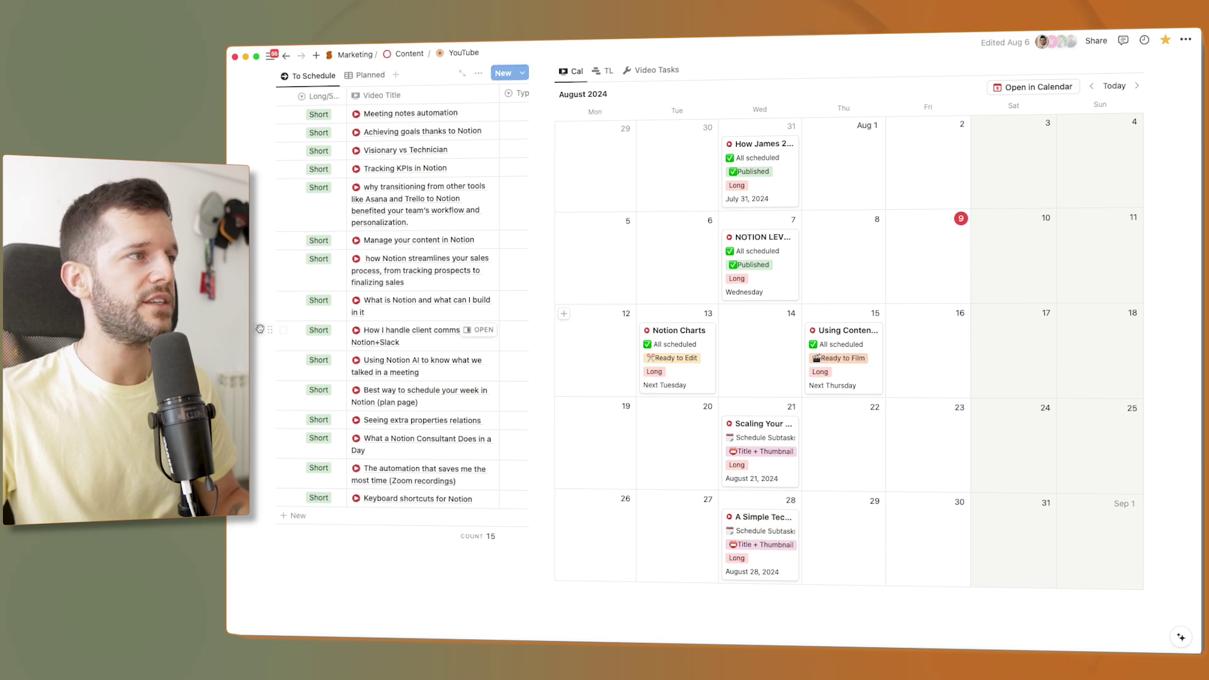
{"action": "left_click_drag", "start_coordinate": [317, 327], "coordinate": [928, 534]}
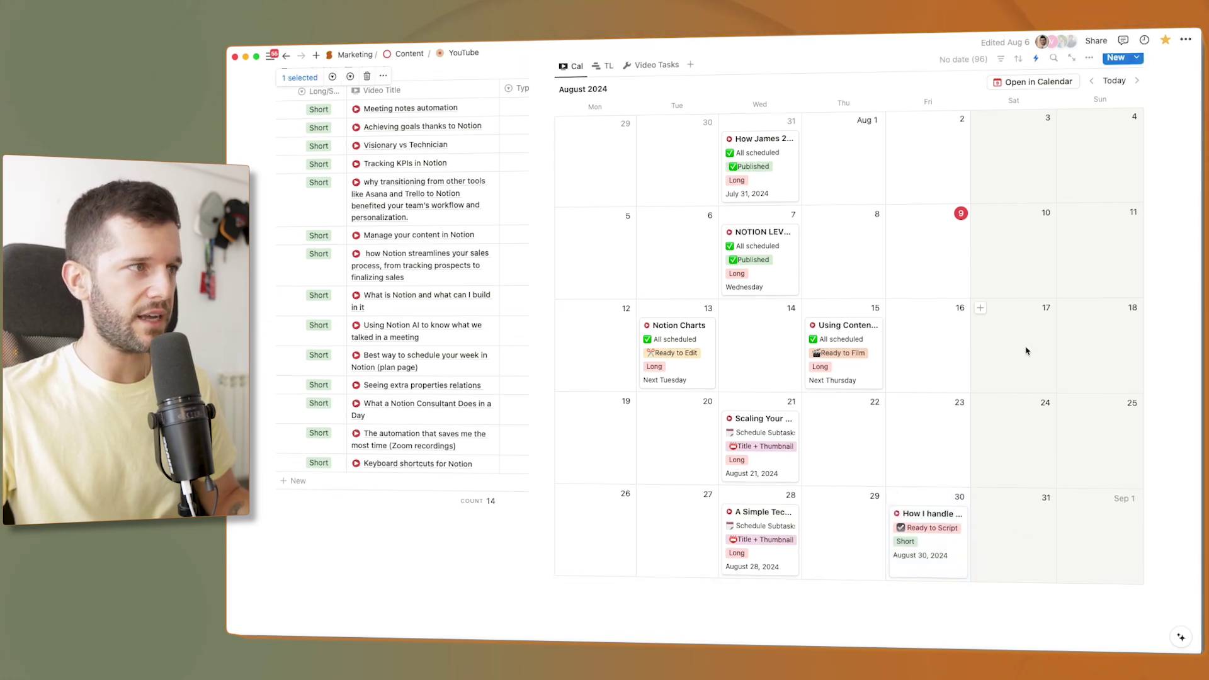
{"action": "key", "text": "super+z"}
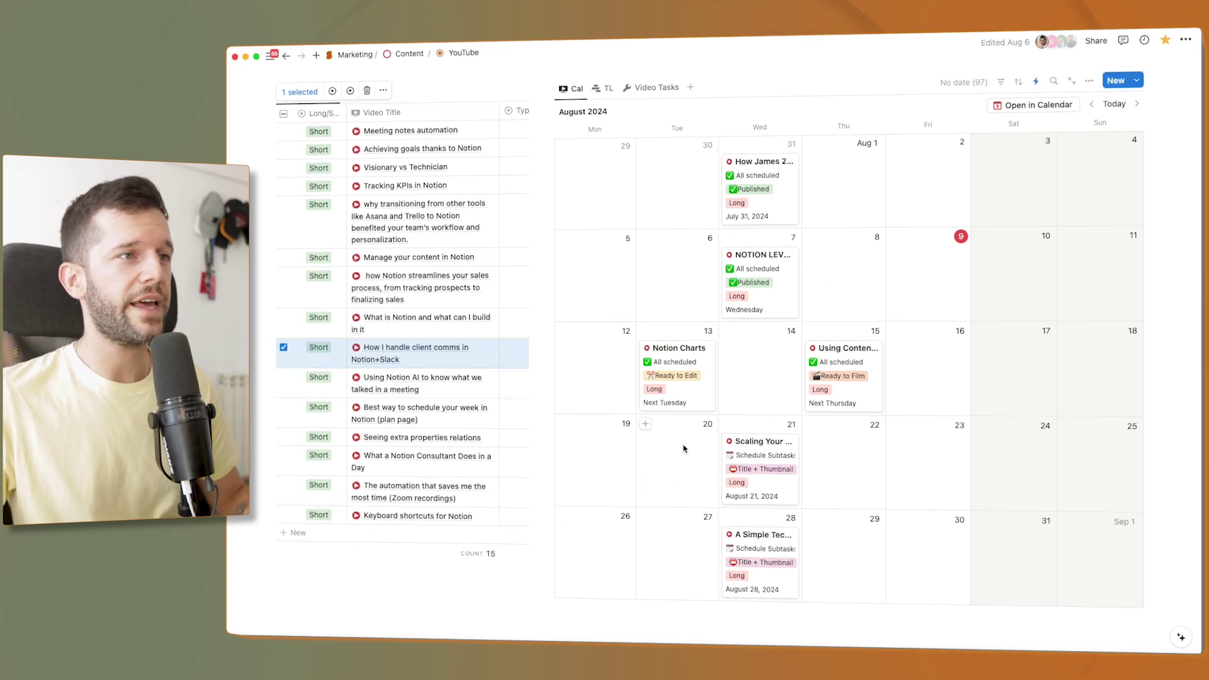
{"action": "scroll", "coordinate": [687, 449], "scroll_direction": "up", "scroll_amount": 1}
{"action": "scroll", "coordinate": [390, 419], "scroll_direction": "down", "scroll_amount": 10}
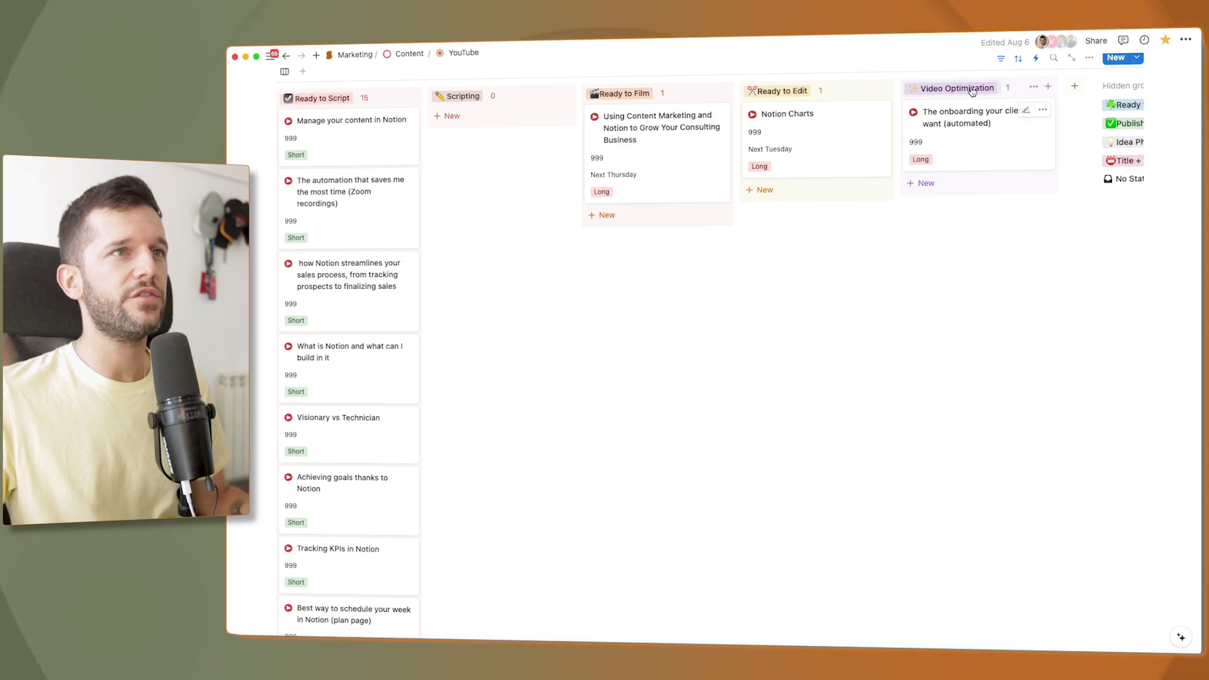
Hide the Video Optimization group and open the Notion Charts video page.
{"action": "left_click", "coordinate": [1033, 90]}
{"action": "left_click", "coordinate": [1014, 103]}
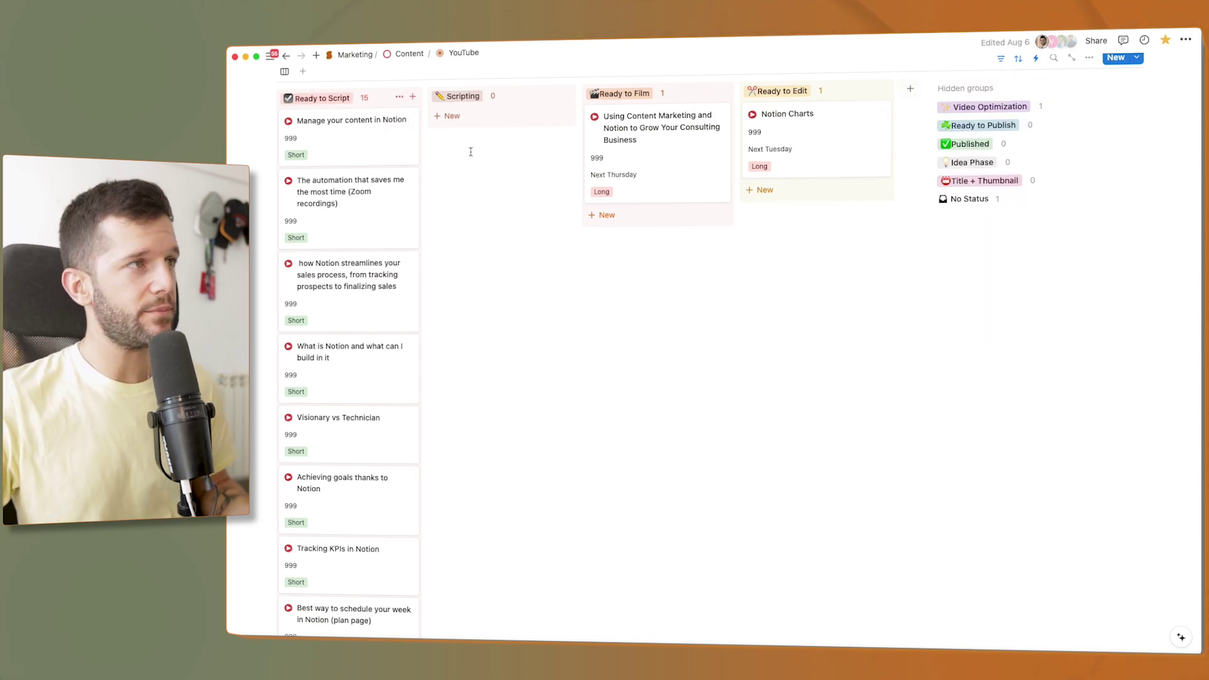
{"action": "left_click", "coordinate": [788, 123]}
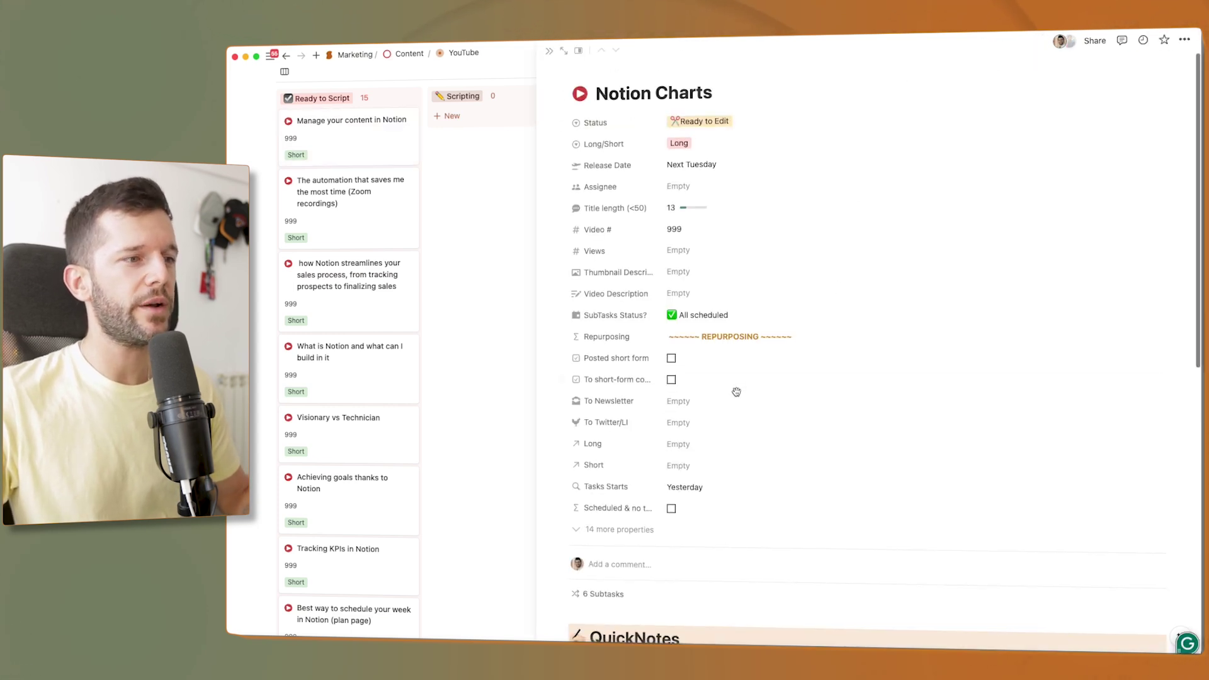
Open the Notion Charts '1. Script' task, read through its notes and script, then close it.
{"action": "scroll", "coordinate": [734, 391], "scroll_direction": "down", "scroll_amount": 7}
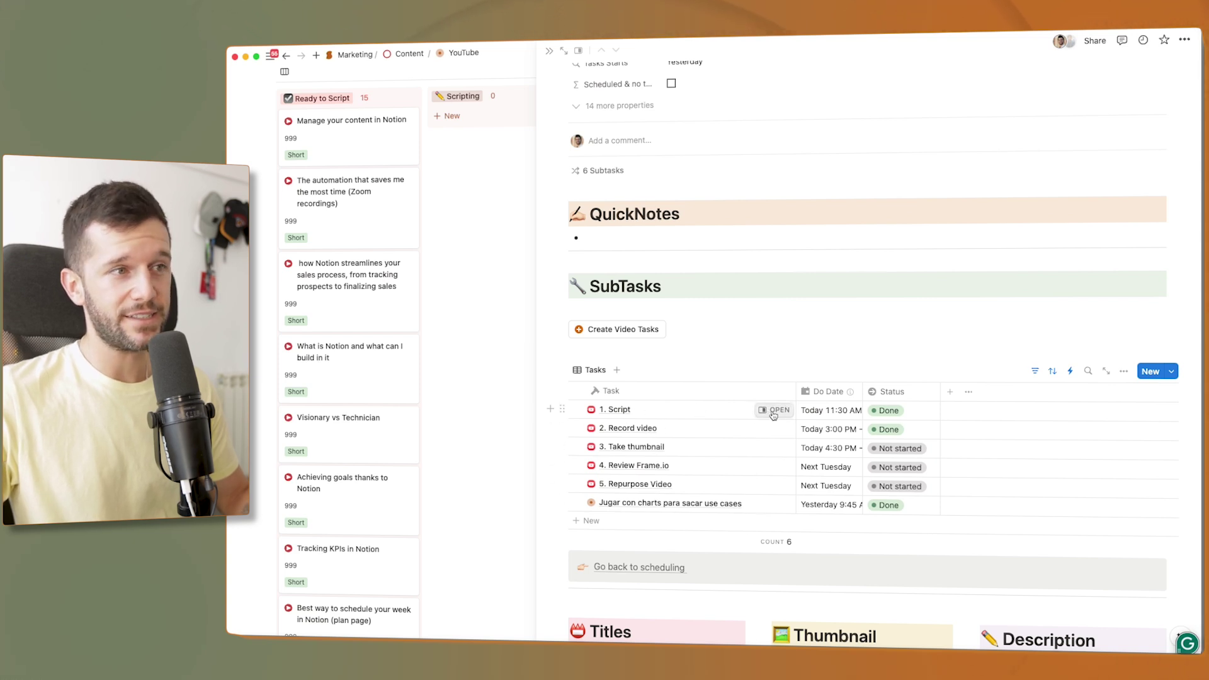
{"action": "left_click", "coordinate": [772, 411]}
{"action": "scroll", "coordinate": [765, 435], "scroll_direction": "down", "scroll_amount": 5}
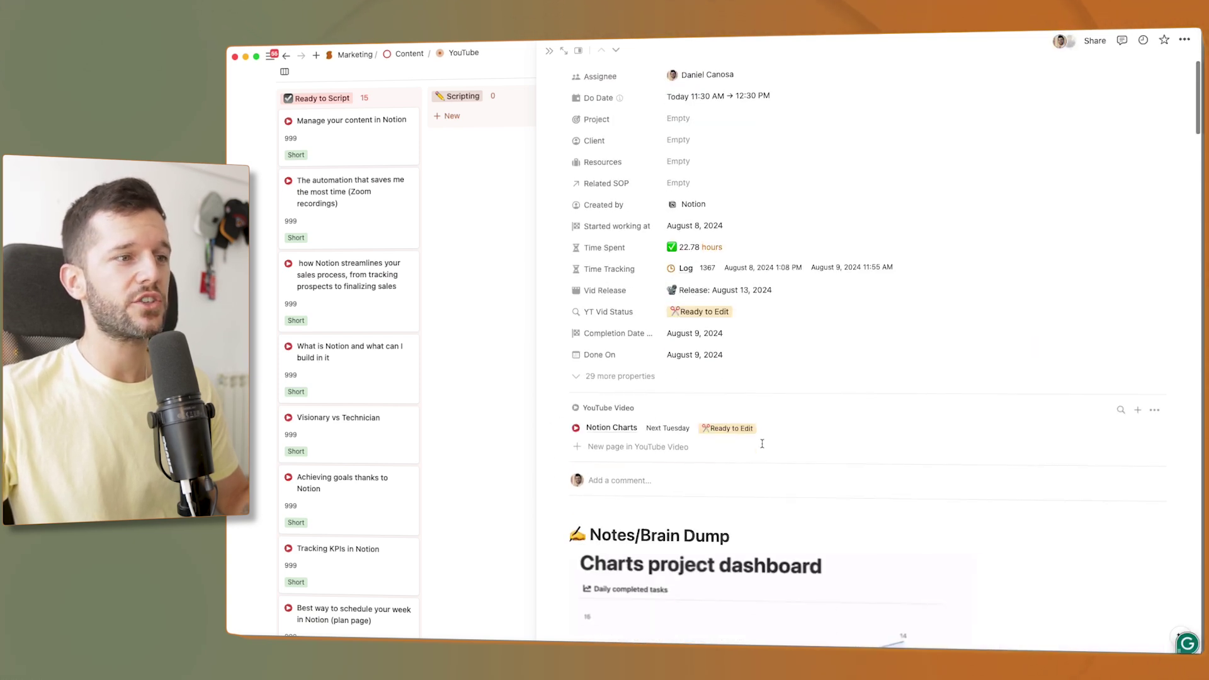
{"action": "scroll", "coordinate": [722, 325], "scroll_direction": "down", "scroll_amount": 20}
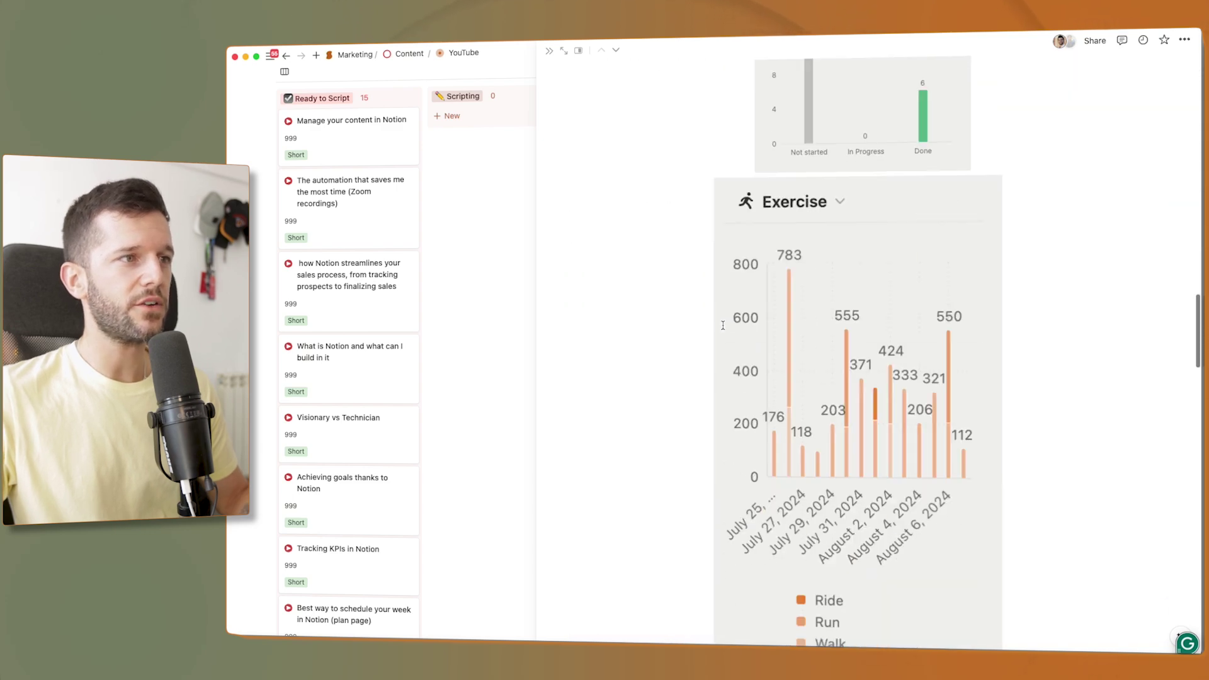
{"action": "scroll", "coordinate": [654, 387], "scroll_direction": "down", "scroll_amount": 20}
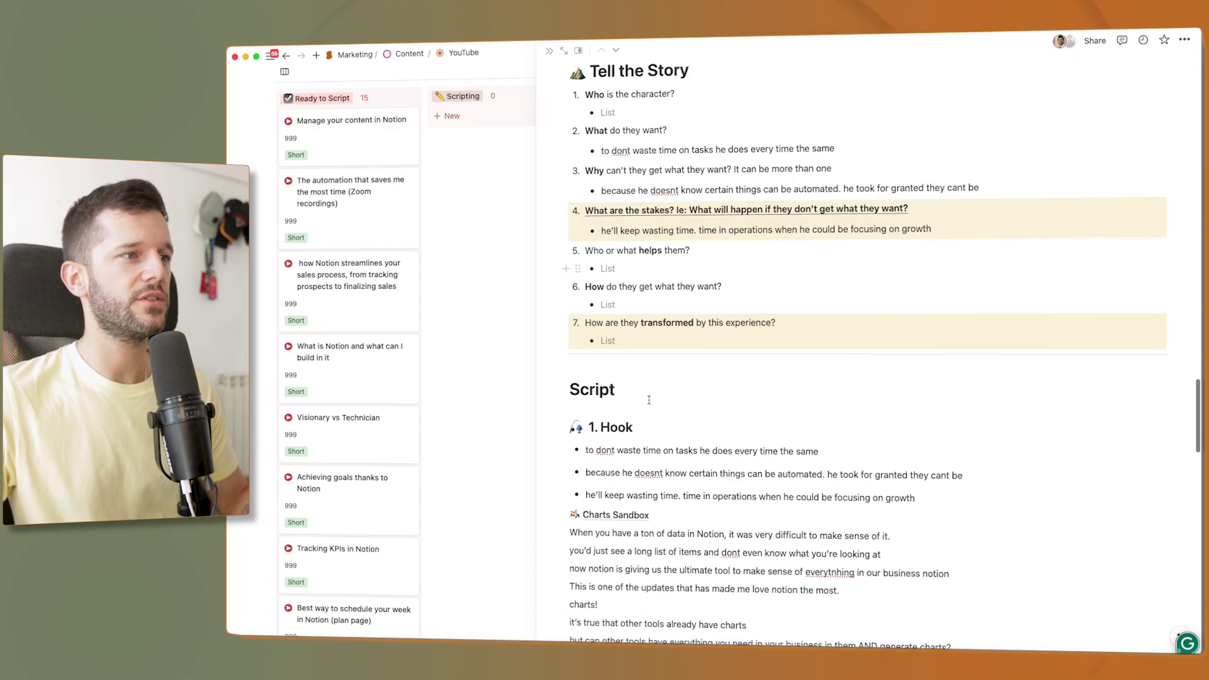
{"action": "scroll", "coordinate": [660, 279], "scroll_direction": "down", "scroll_amount": 8}
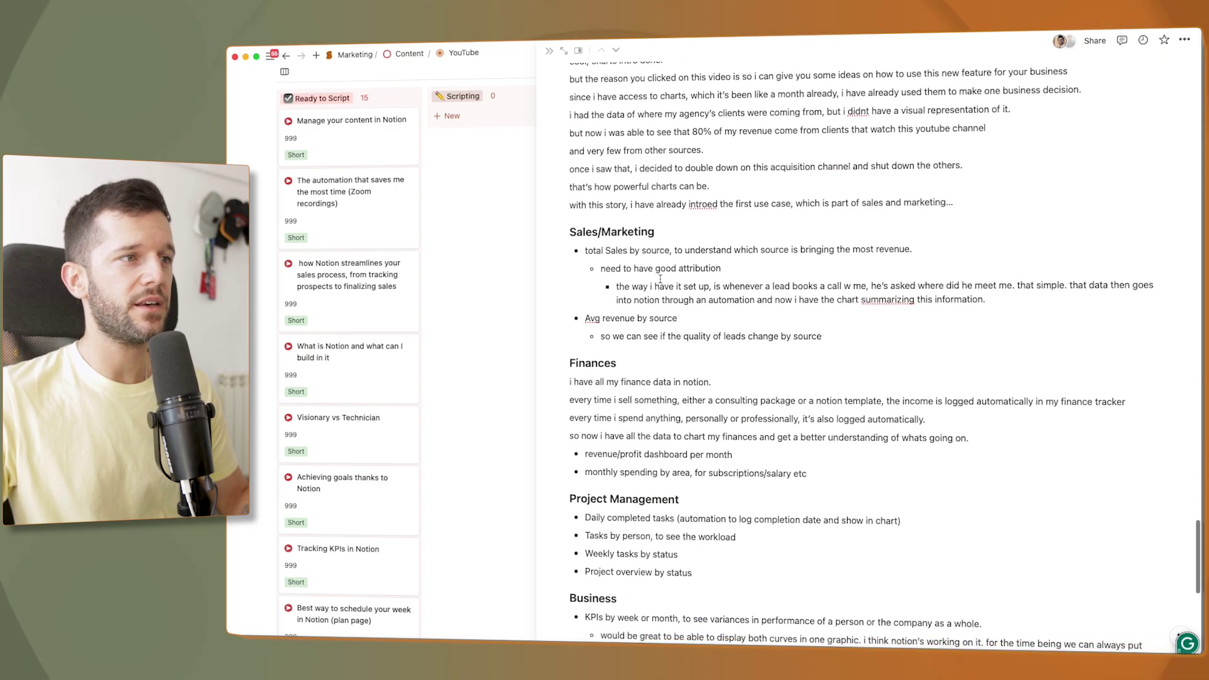
{"action": "scroll", "coordinate": [660, 279], "scroll_direction": "up", "scroll_amount": 20}
{"action": "scroll", "coordinate": [660, 279], "scroll_direction": "up", "scroll_amount": 3}
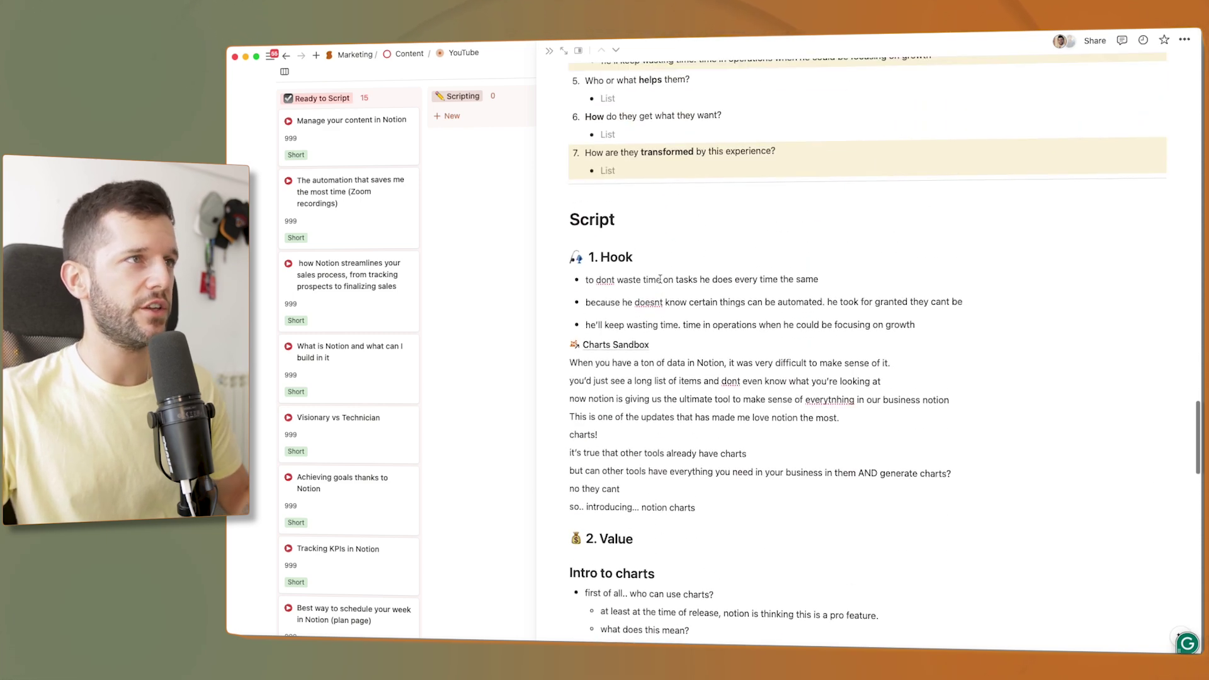
{"action": "key", "text": "Escape"}
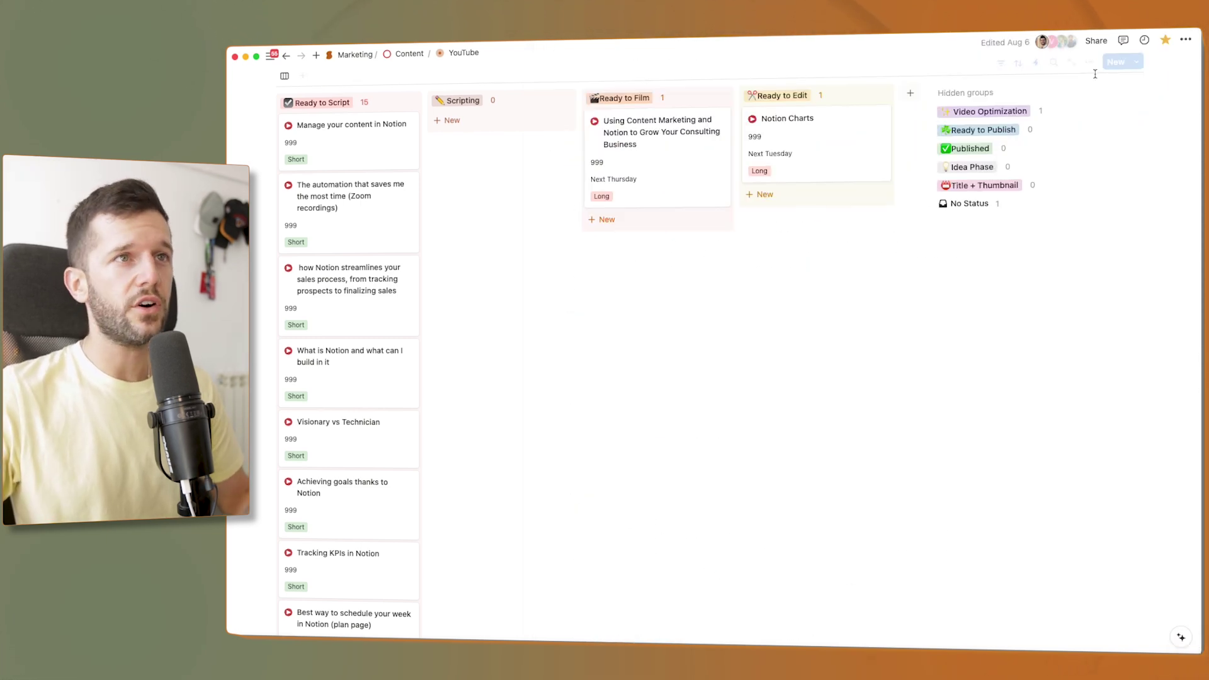
{"action": "left_click", "coordinate": [1031, 67]}
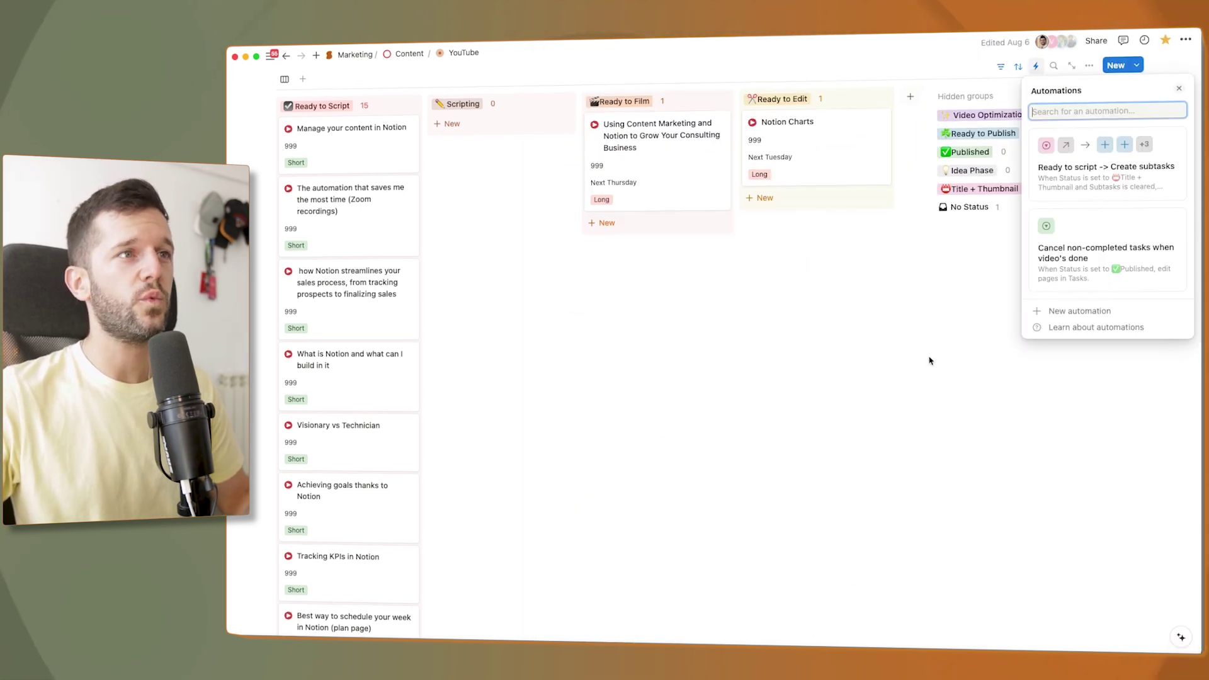
{"action": "left_click", "coordinate": [487, 156]}
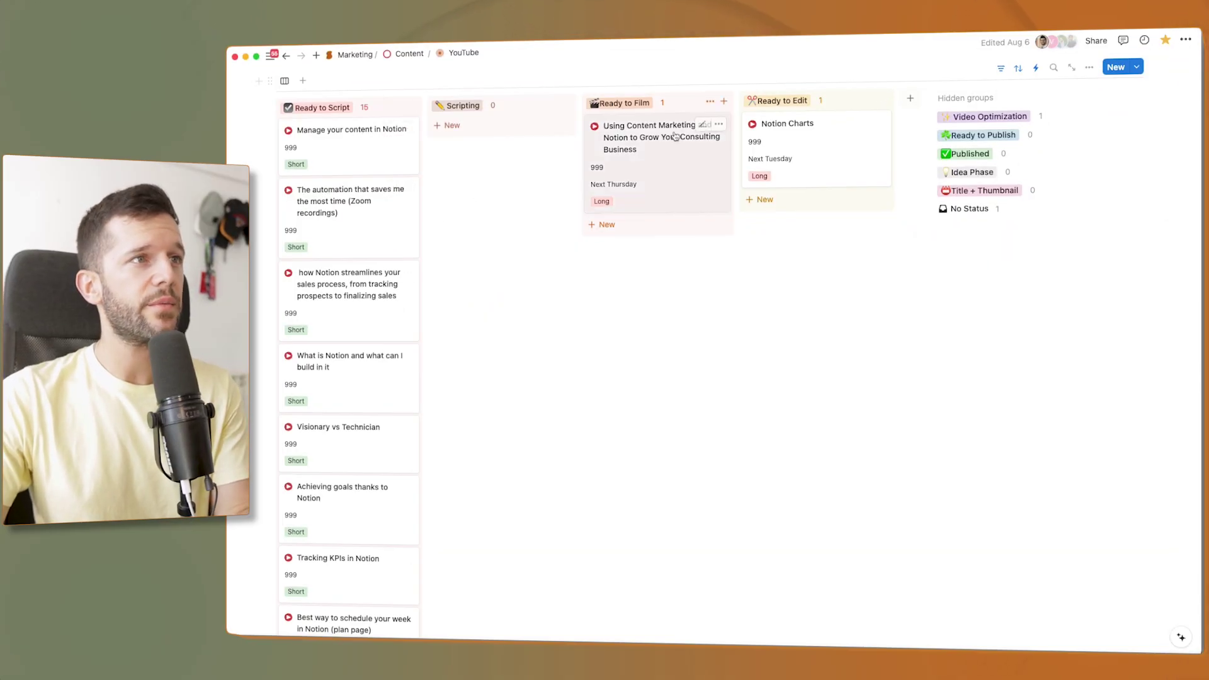
{"action": "left_click", "coordinate": [637, 147]}
{"action": "left_click", "coordinate": [734, 148]}
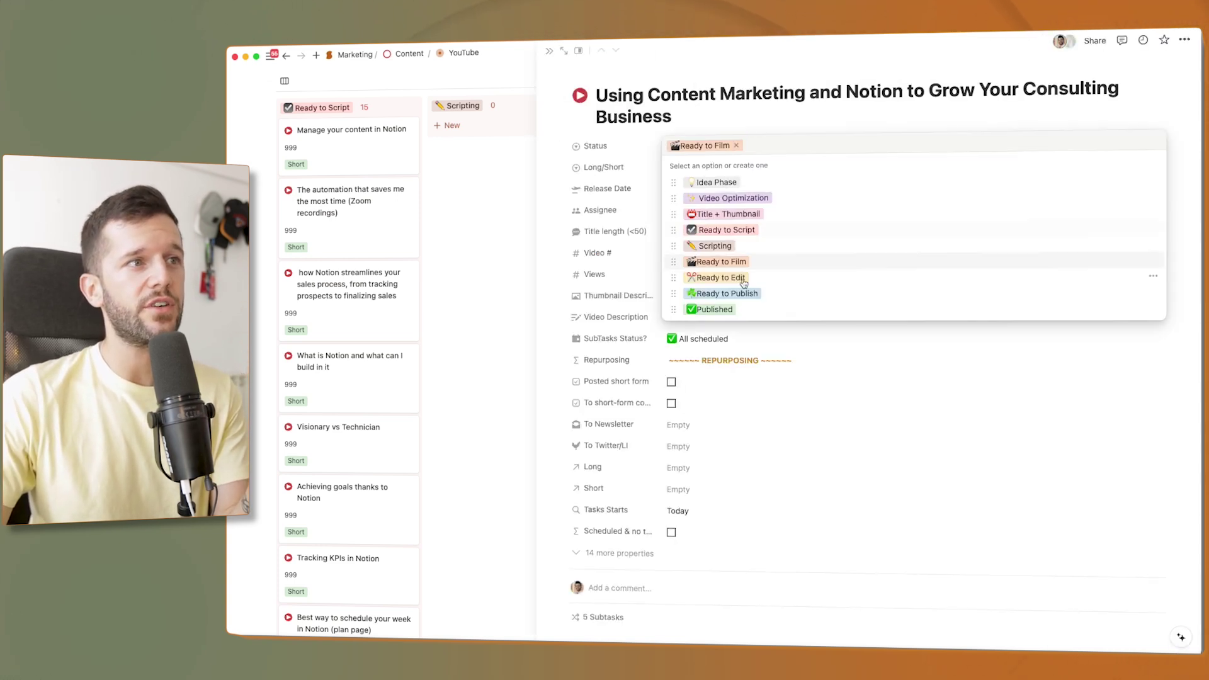
{"action": "left_click", "coordinate": [593, 81]}
{"action": "left_click", "coordinate": [549, 55]}
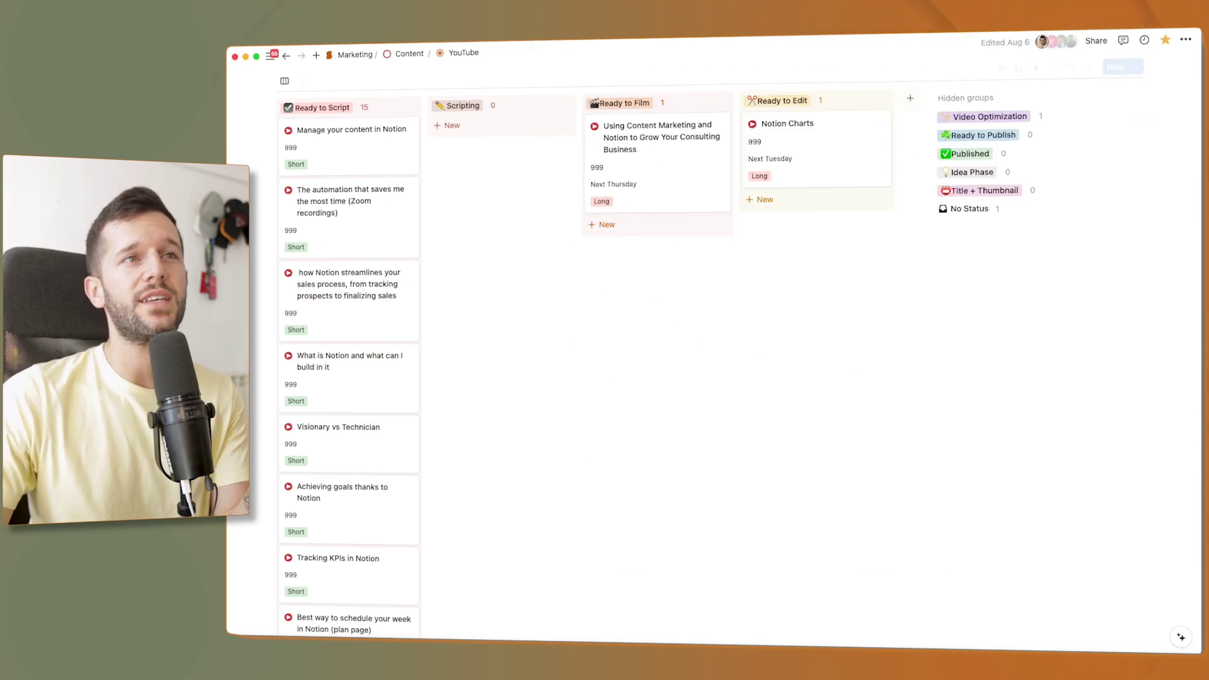
{"action": "left_click", "coordinate": [1090, 68]}
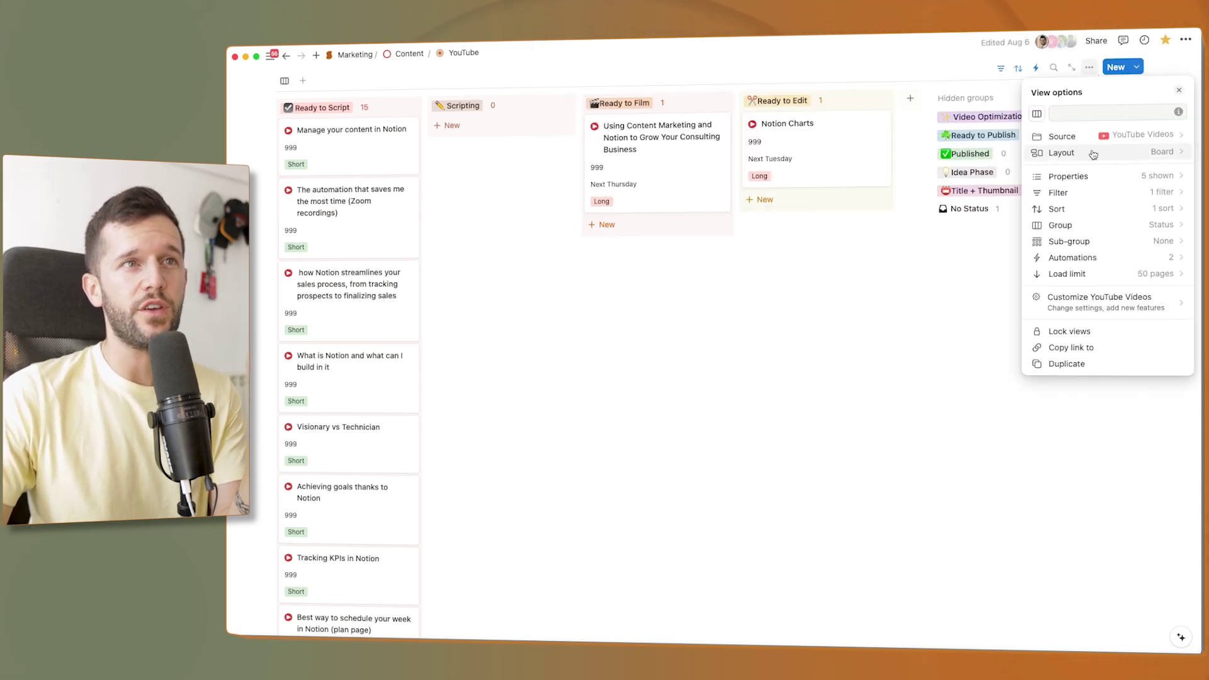
{"action": "left_click", "coordinate": [1102, 154]}
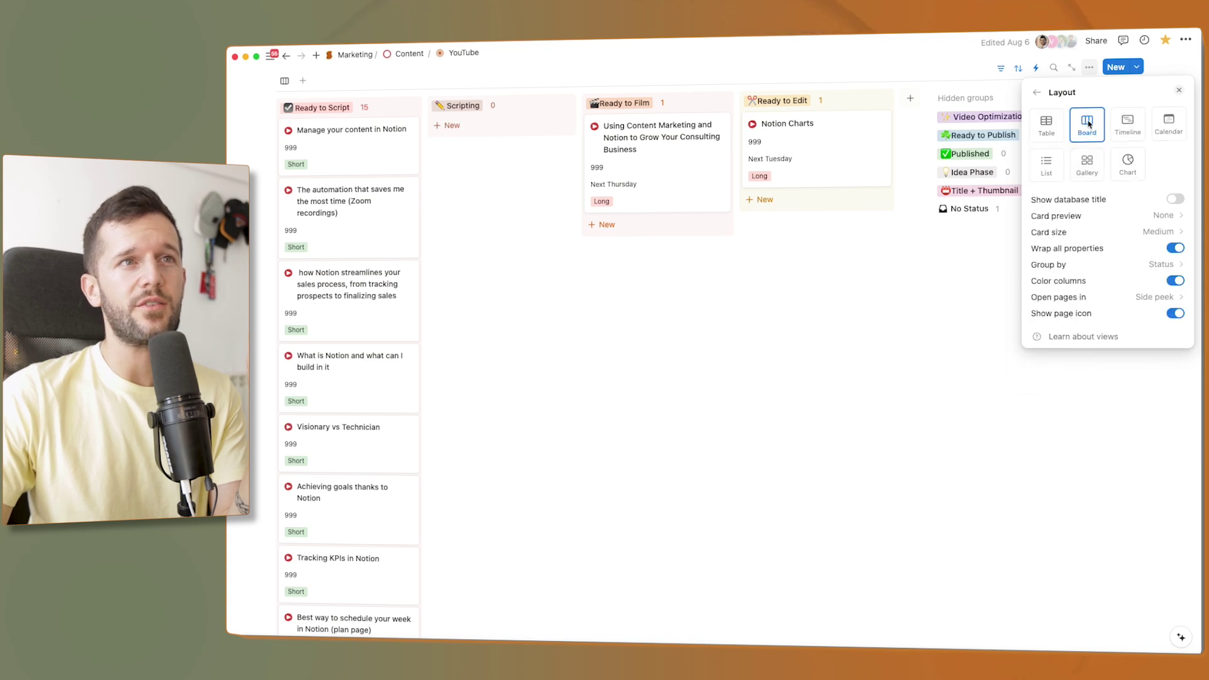
{"action": "left_click", "coordinate": [1178, 92]}
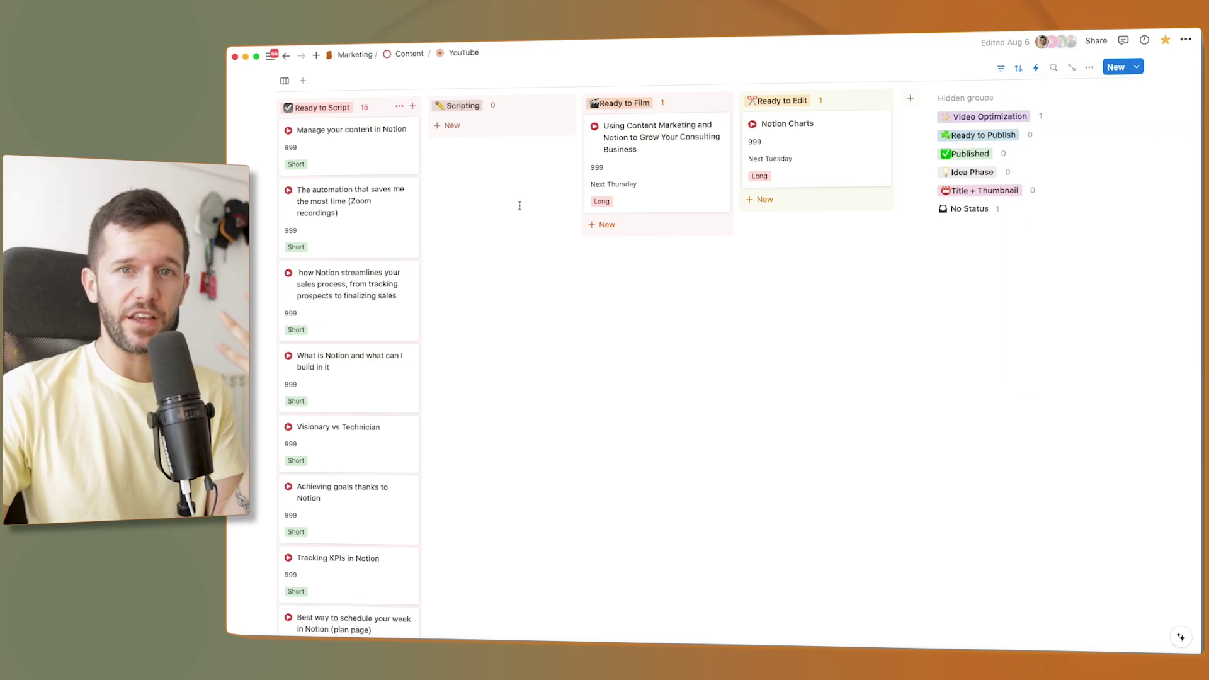